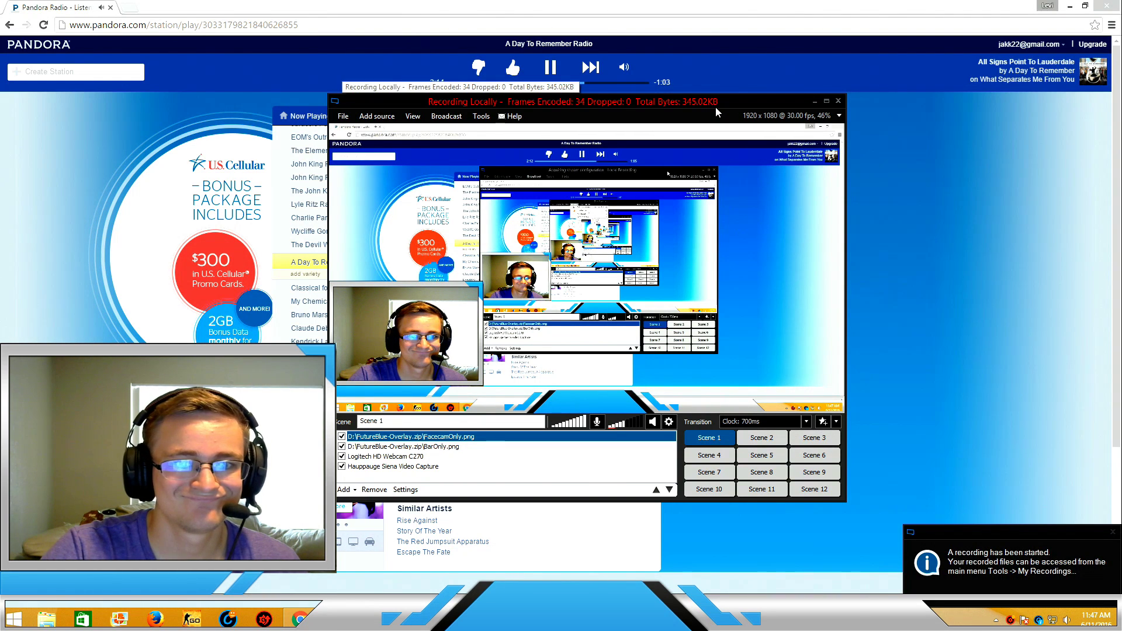
Minimize the OBS and Chrome music windows and bring the game up full-screen.
click(815, 102)
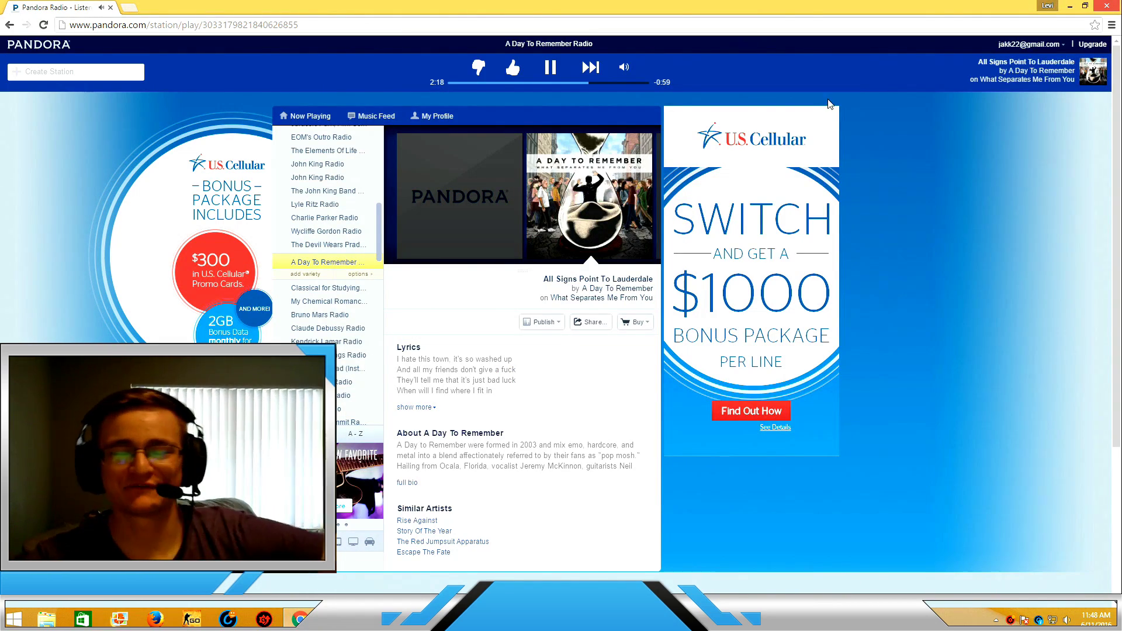
click(1072, 6)
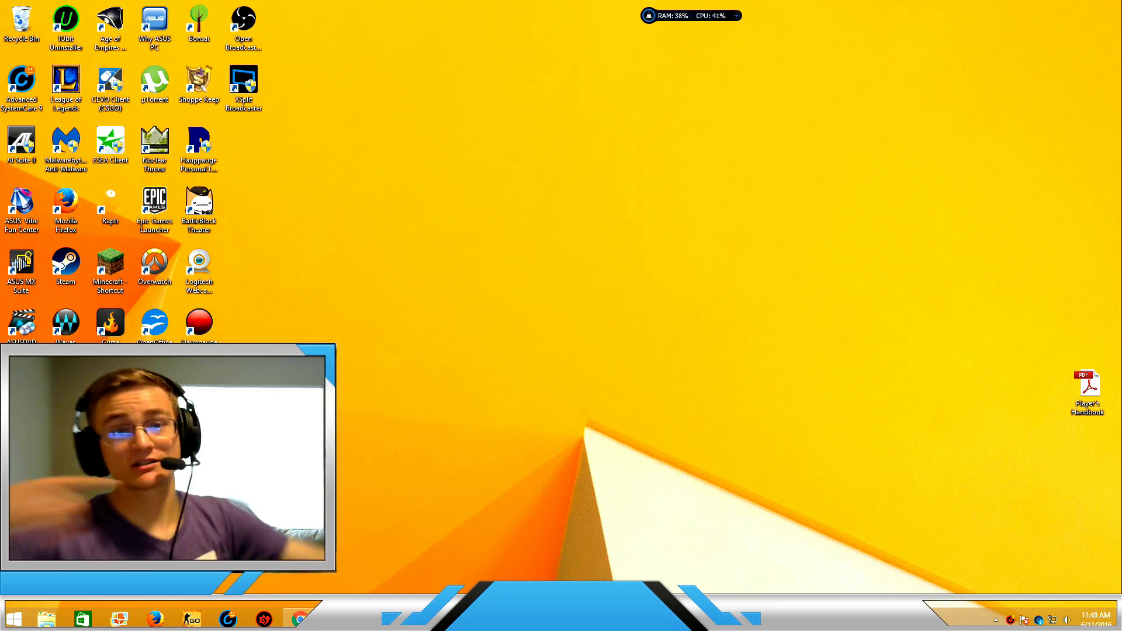
click(299, 620)
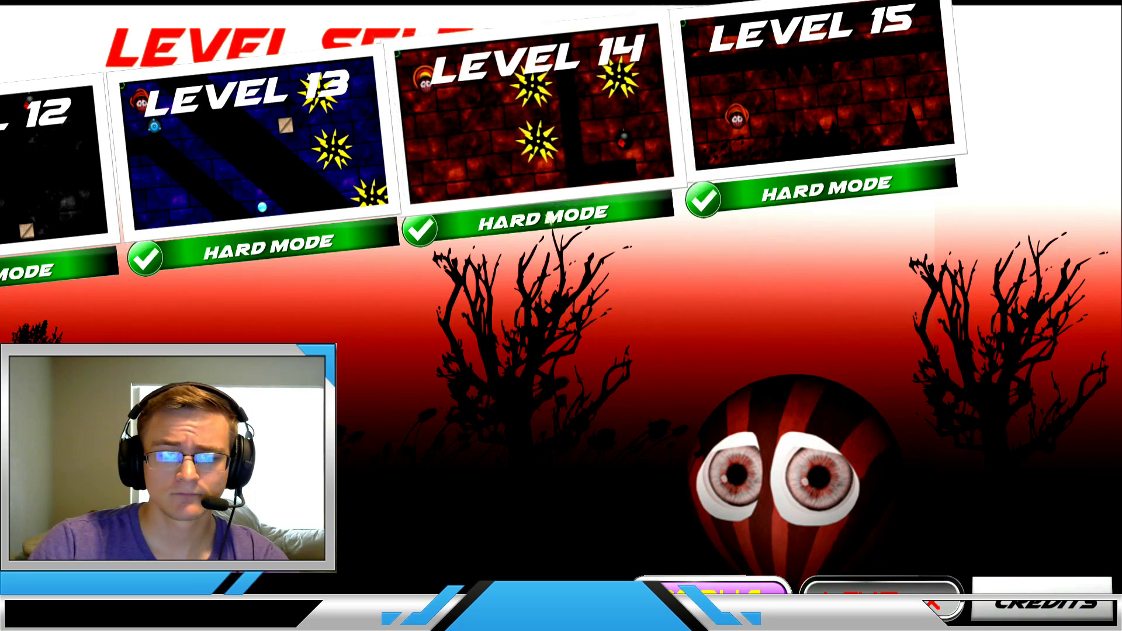
Re-hide OBS and Chrome, then return to the game's level select screen.
key(alt+Tab)
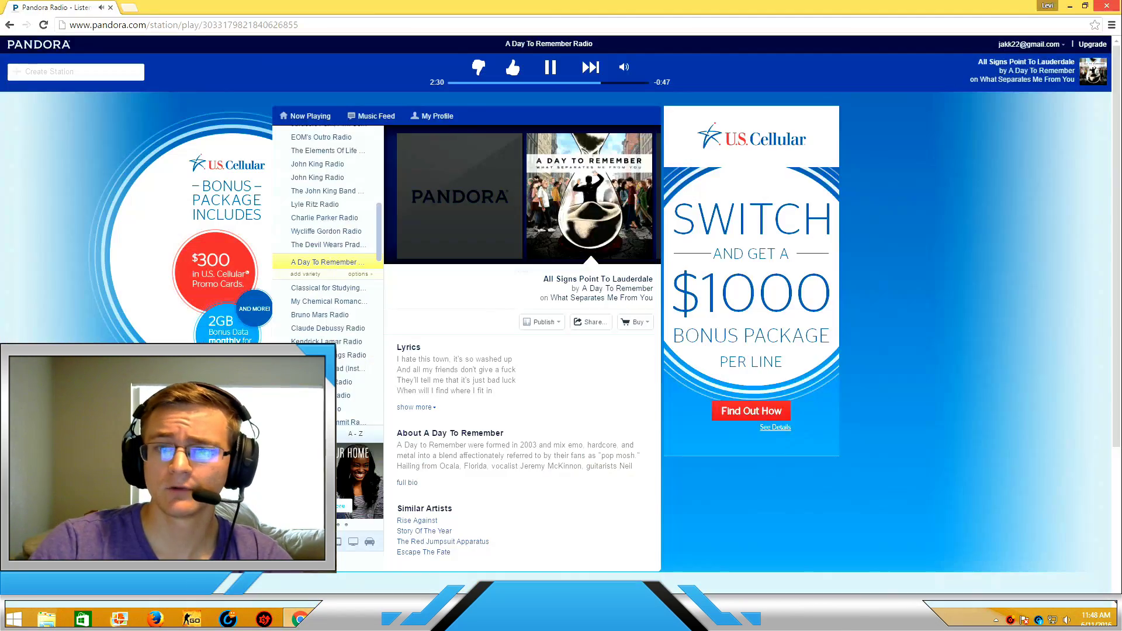
key(alt+Tab)
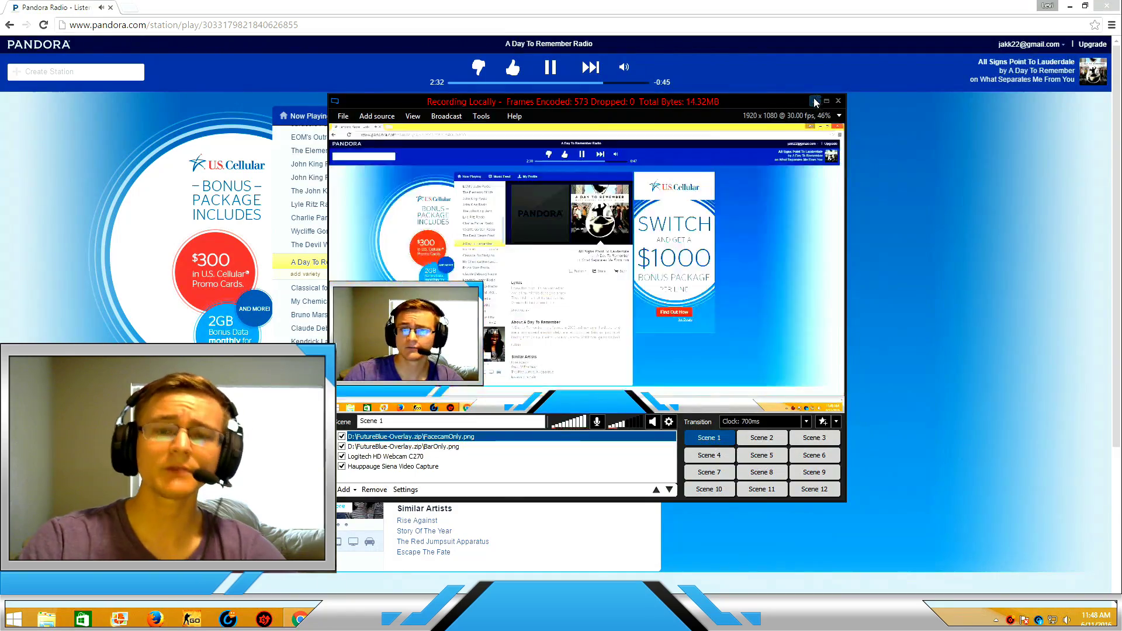
click(826, 101)
click(1072, 6)
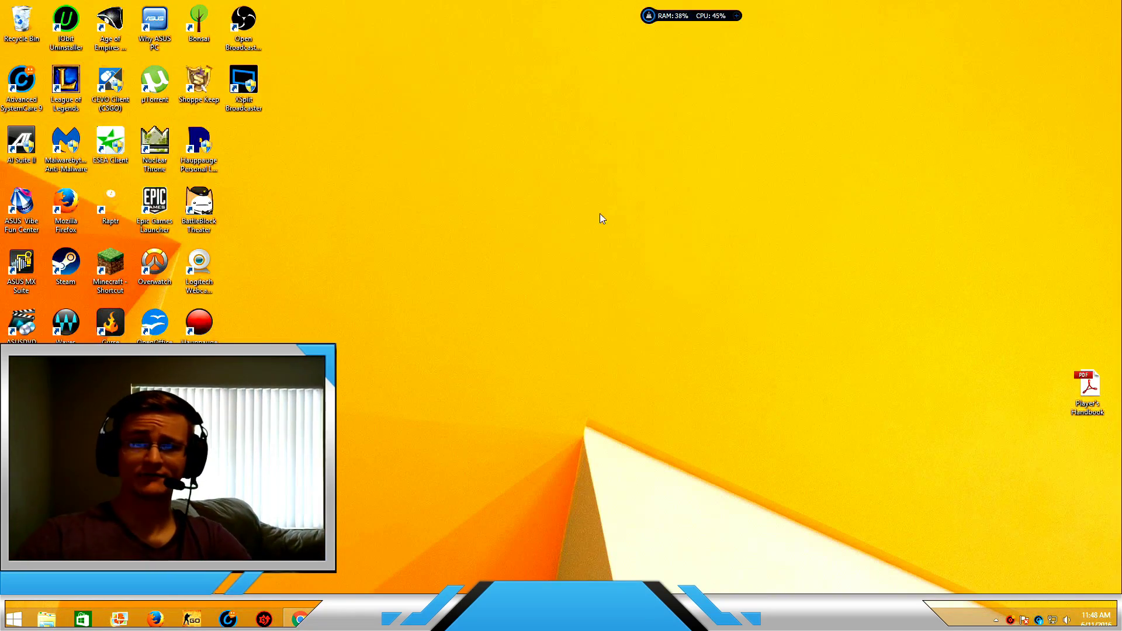
key(alt+Tab)
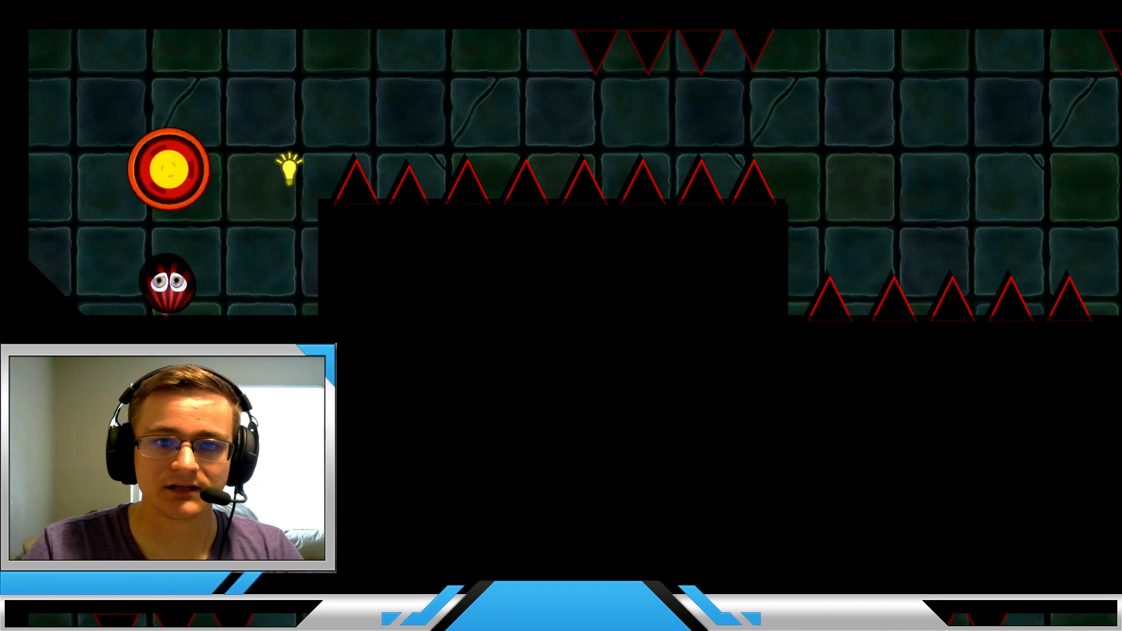
Jump the orb over the first row of spikes and move it back left.
key(Up)
key(Right)
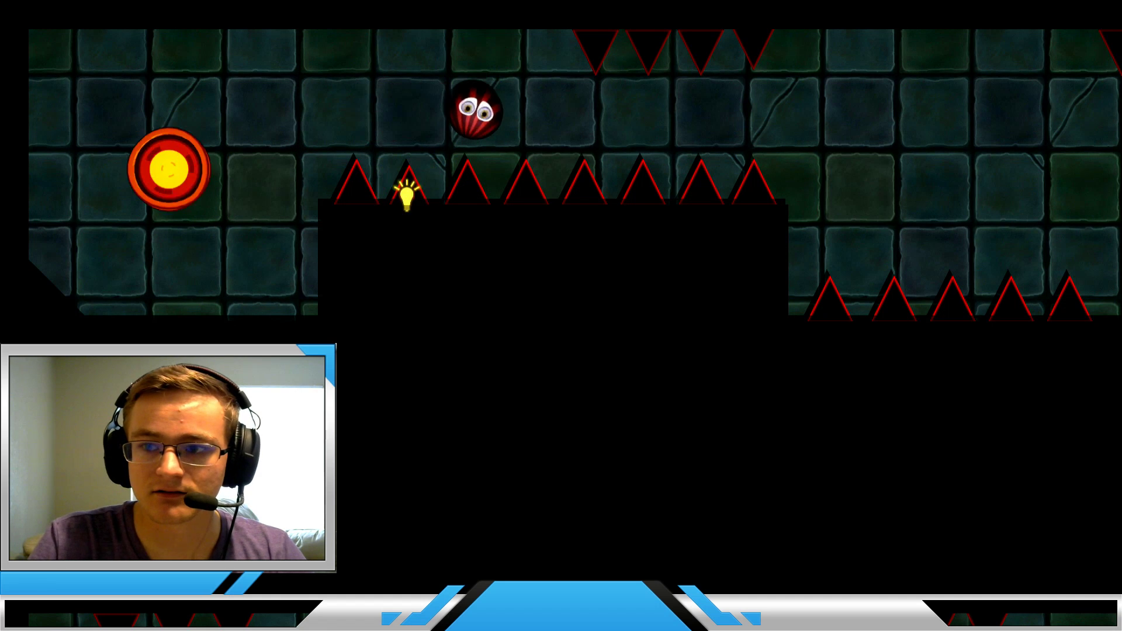
key(Right)
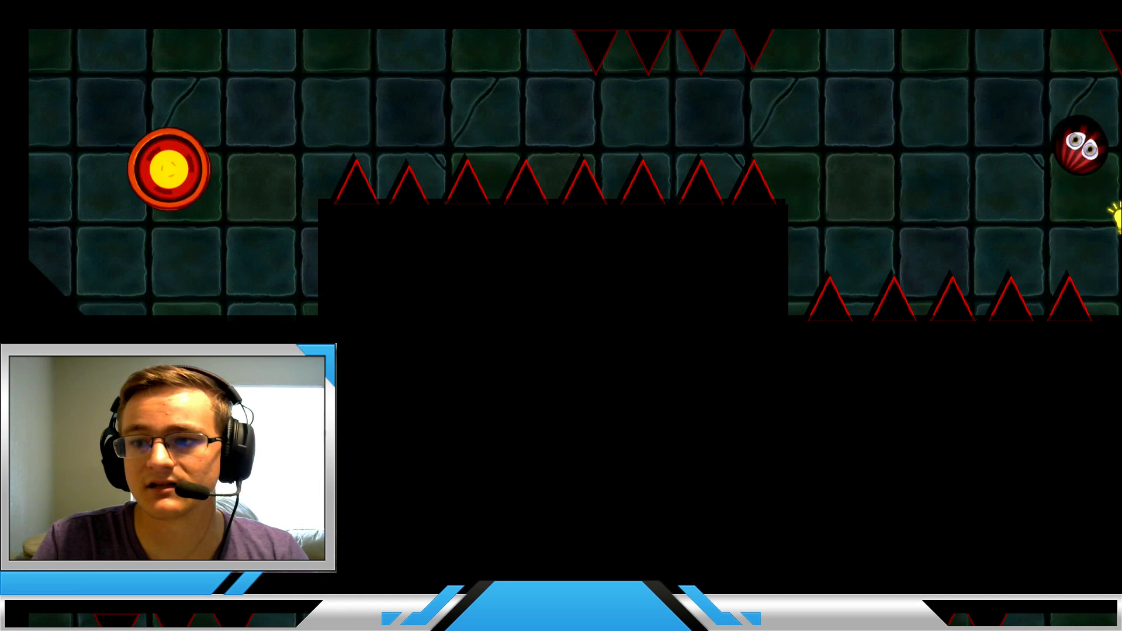
key(Left)
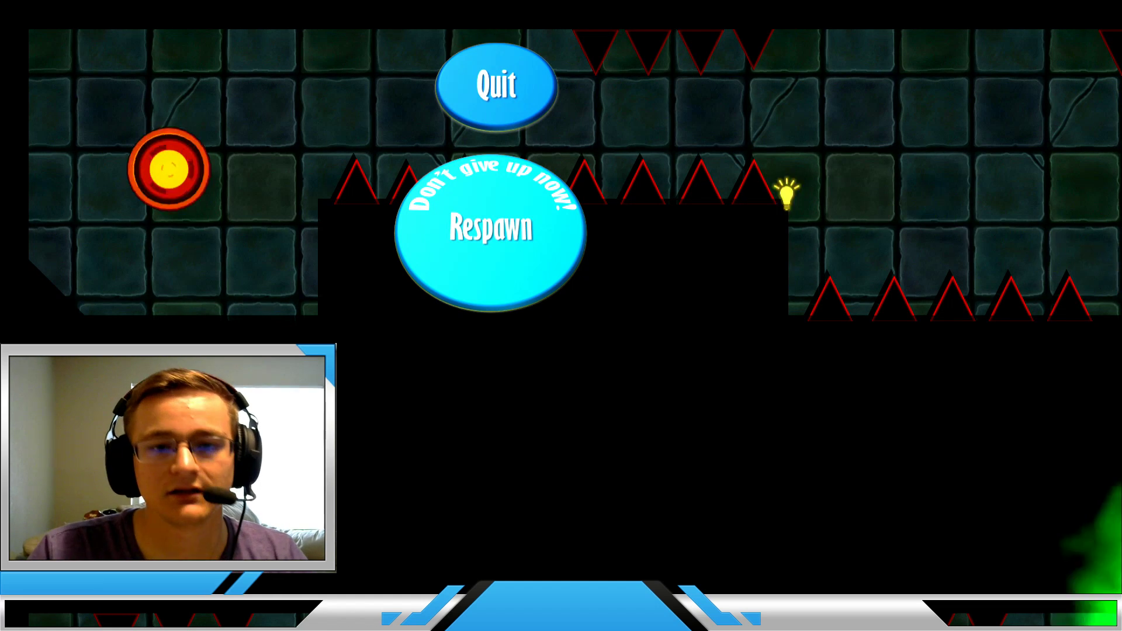
Respawn twice after dying and send the orb right over the spikes again.
click(533, 210)
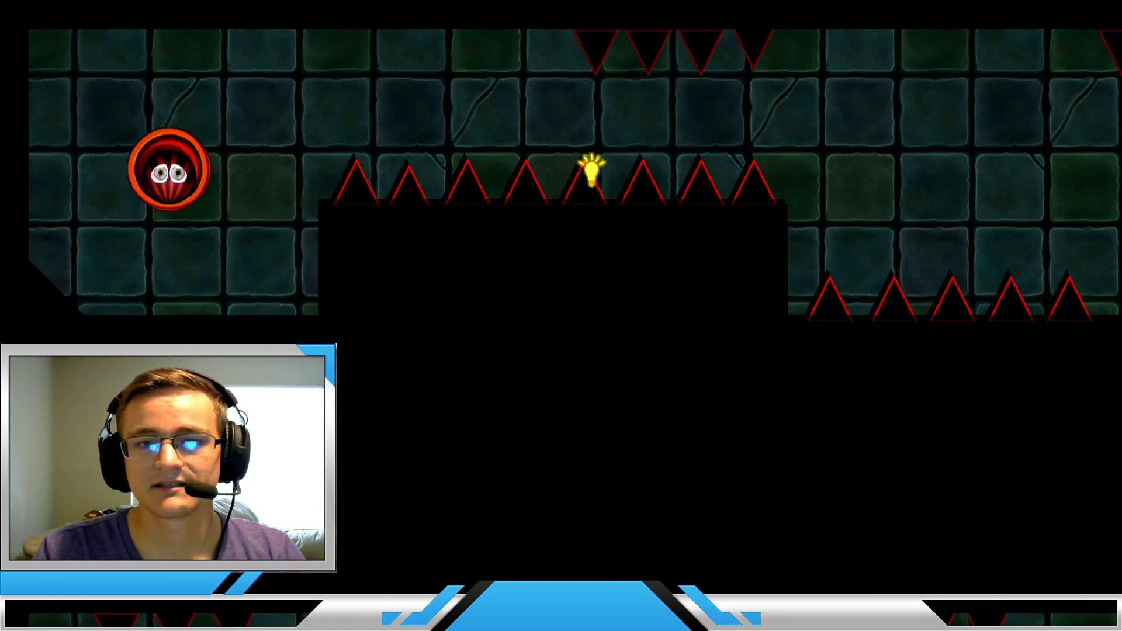
key(Right)
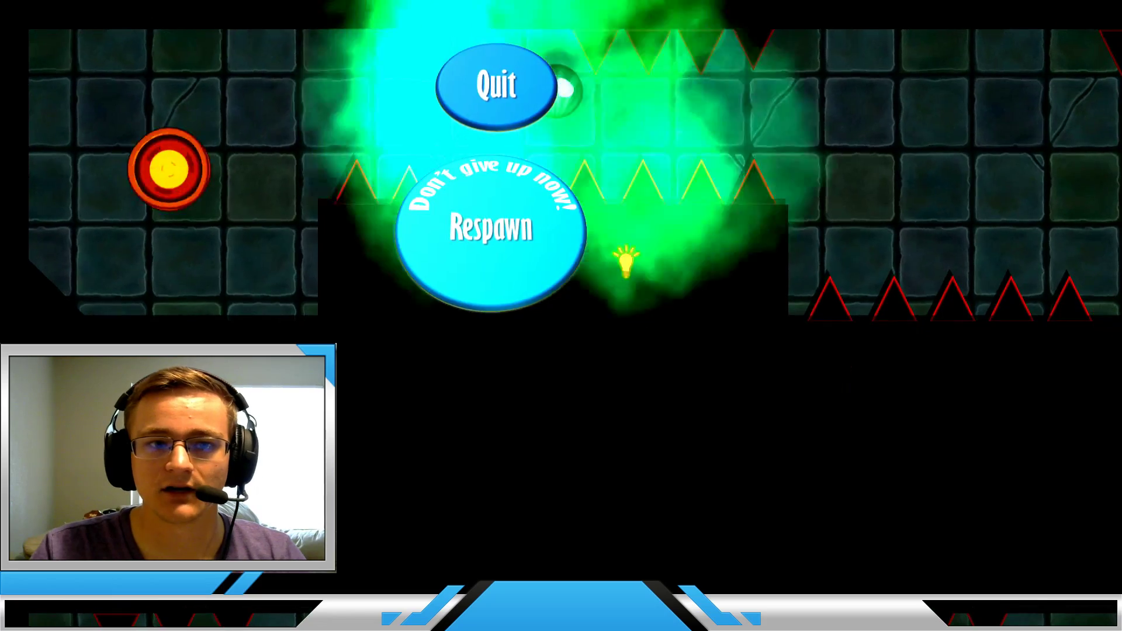
click(492, 220)
key(Right)
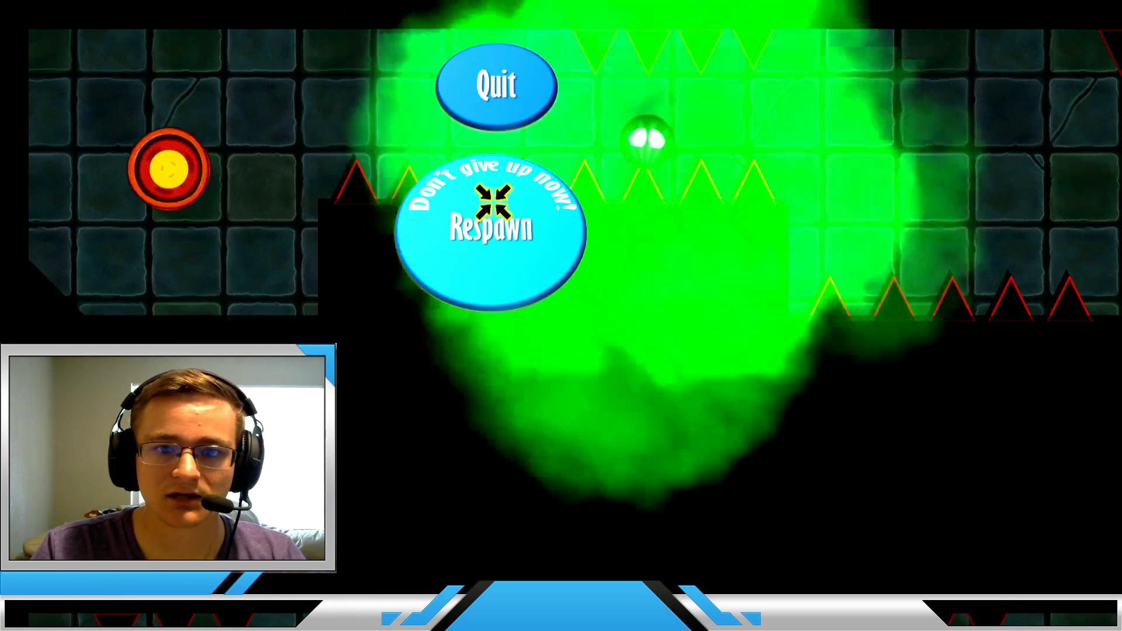
Respawn twice and advance the orb right along the spike corridor.
click(492, 219)
key(Right)
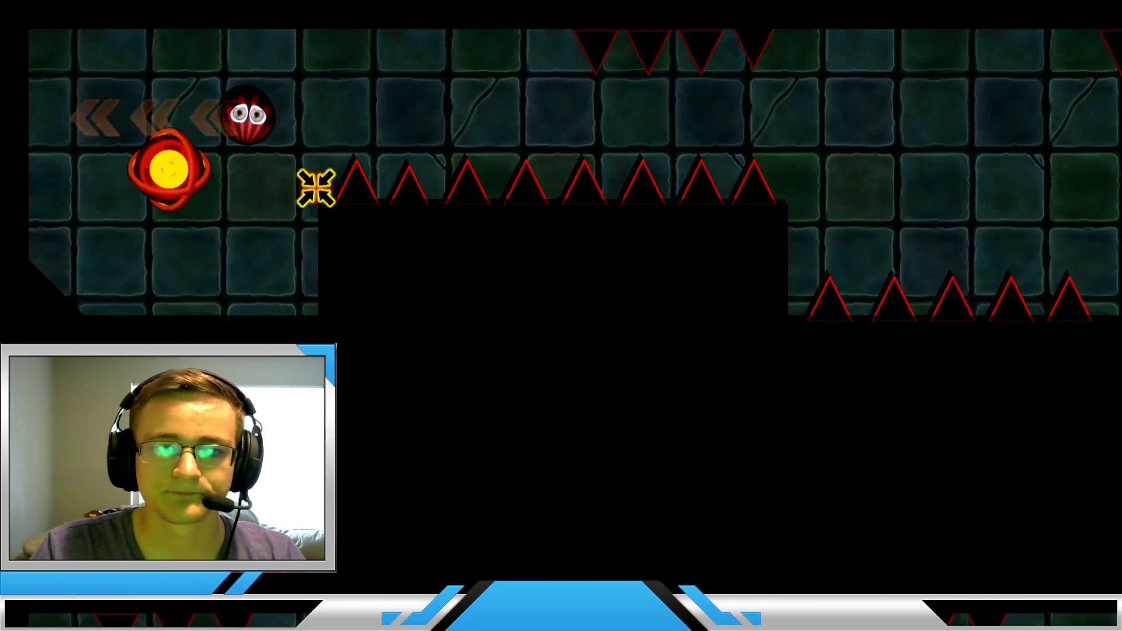
click(505, 198)
key(Right)
key(Right)
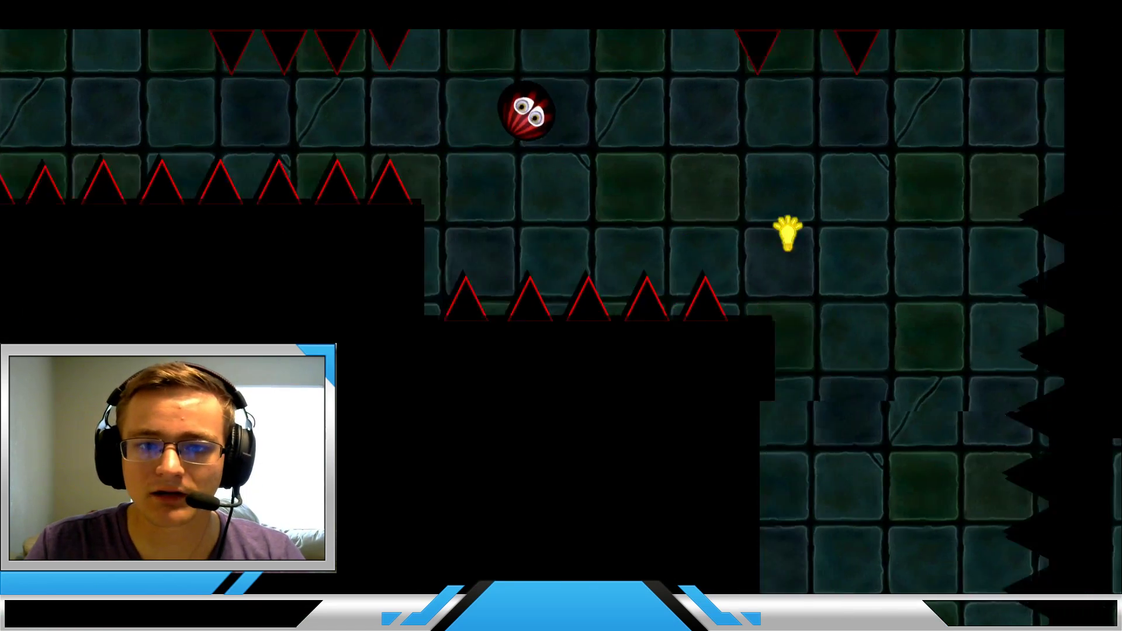
key(Right)
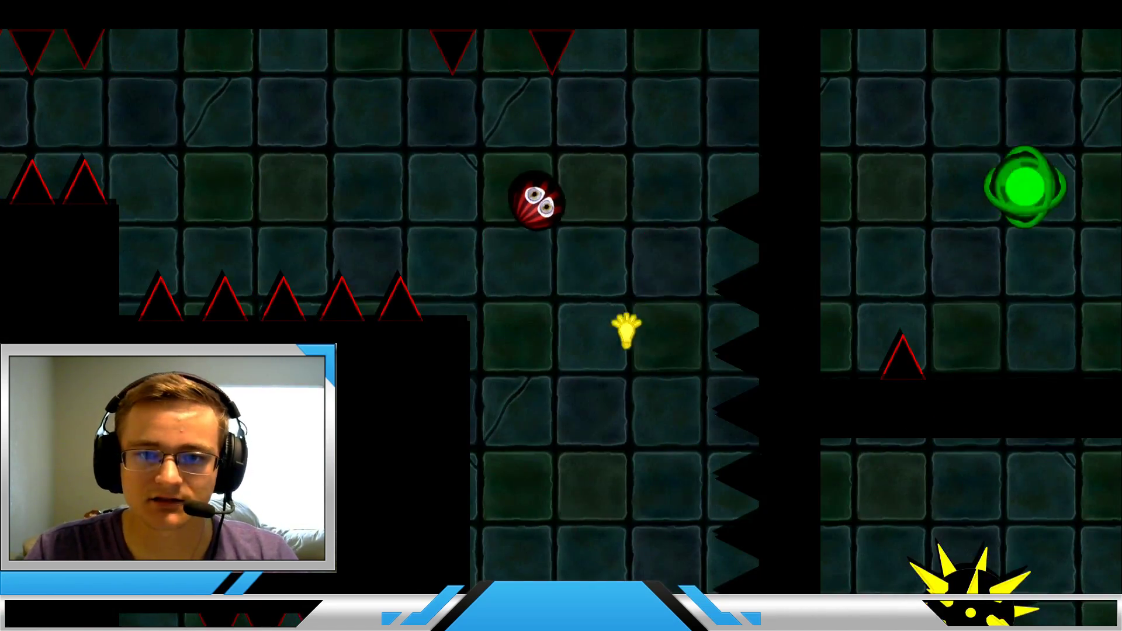
Drop down and roll left past the spikes to grab the invincibility power-up.
key(Down)
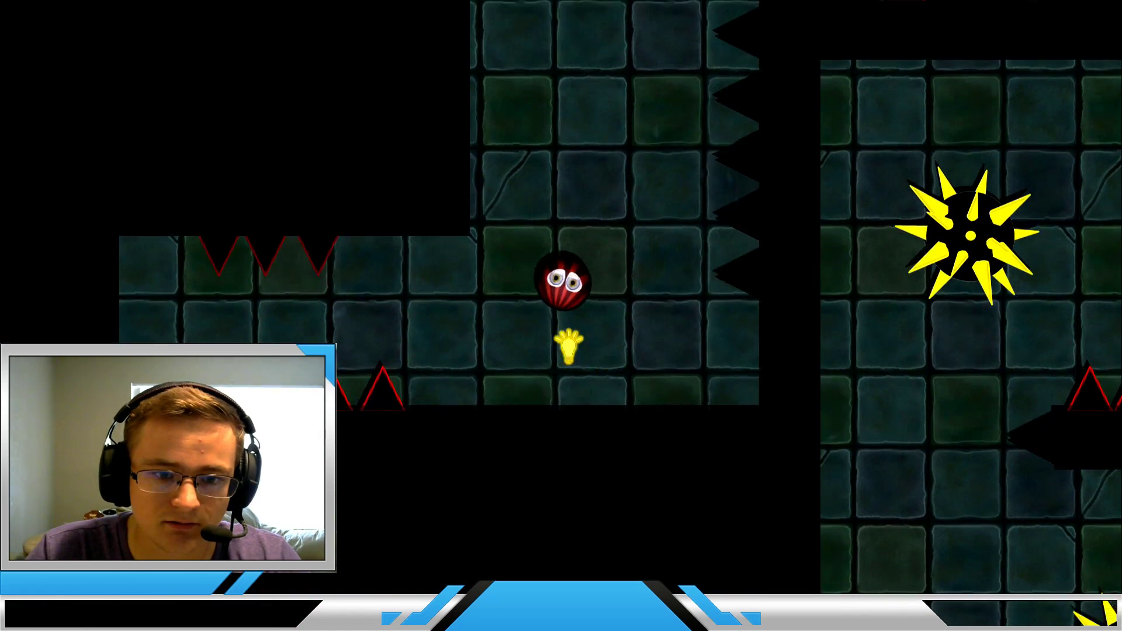
key(Left)
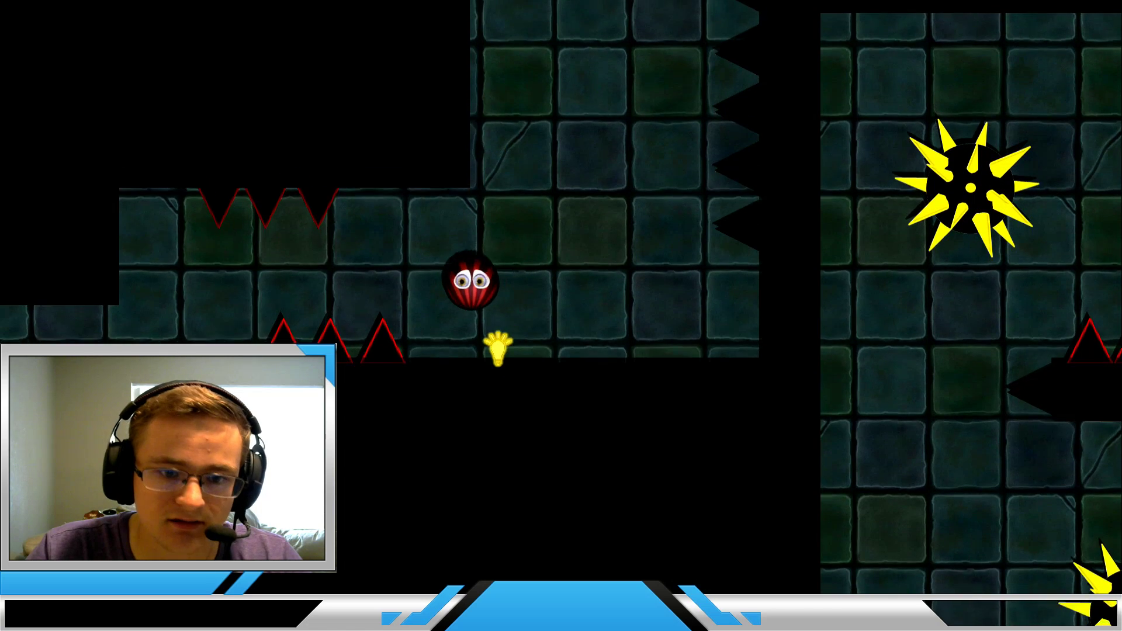
key(Left)
key(Down)
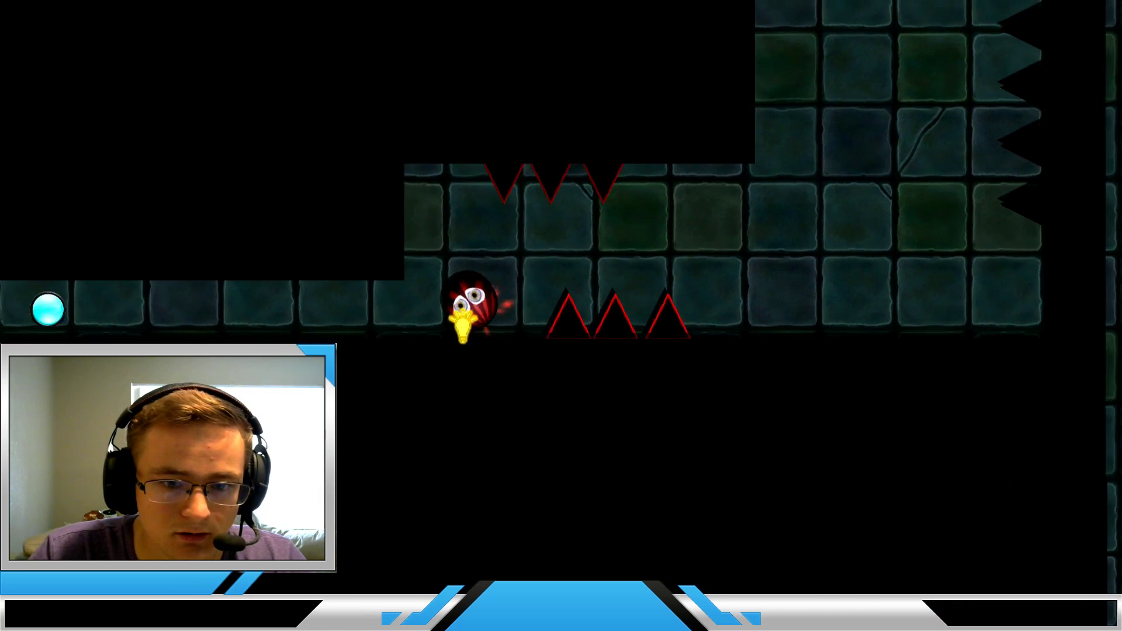
key(Left)
key(Left)
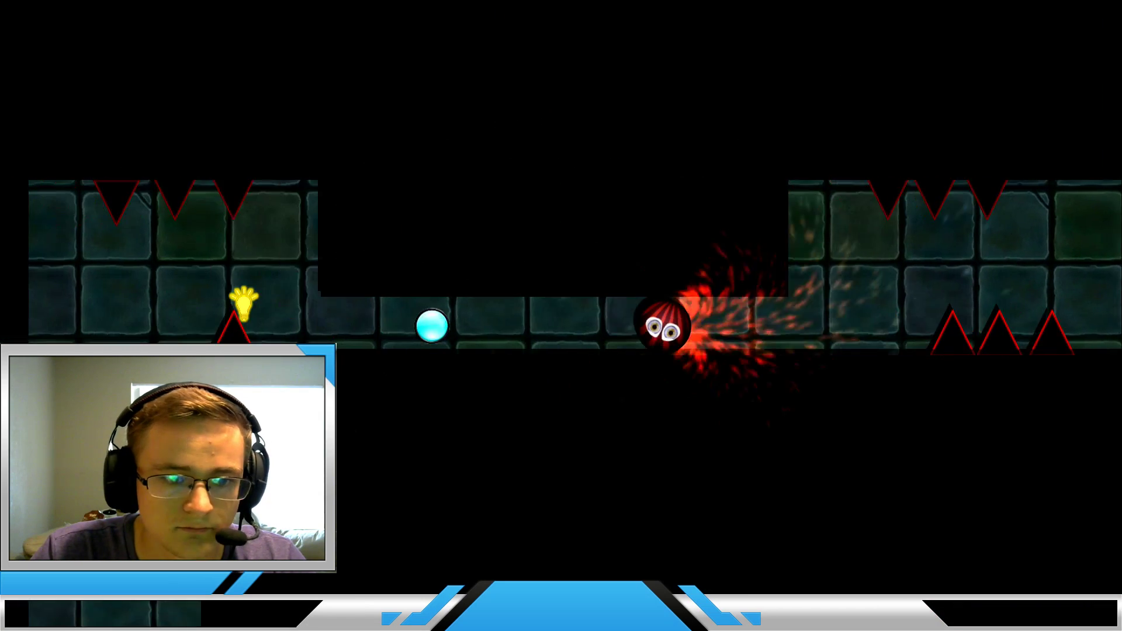
key(Left)
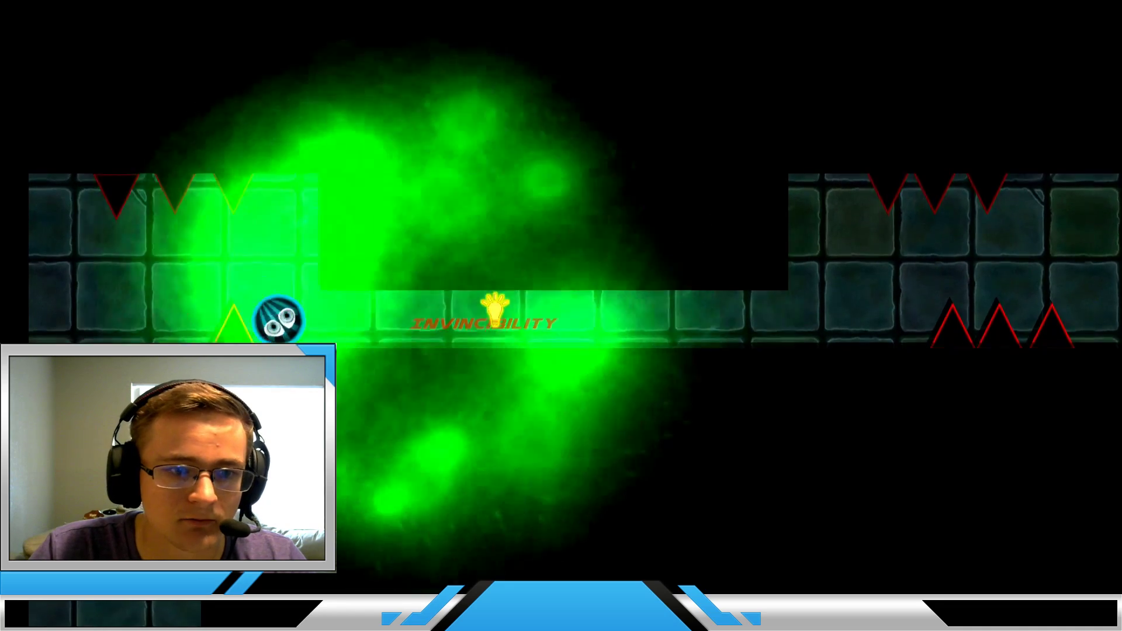
Climb into the upper-left room and move the lightbulb companion around.
key(Left)
key(Up)
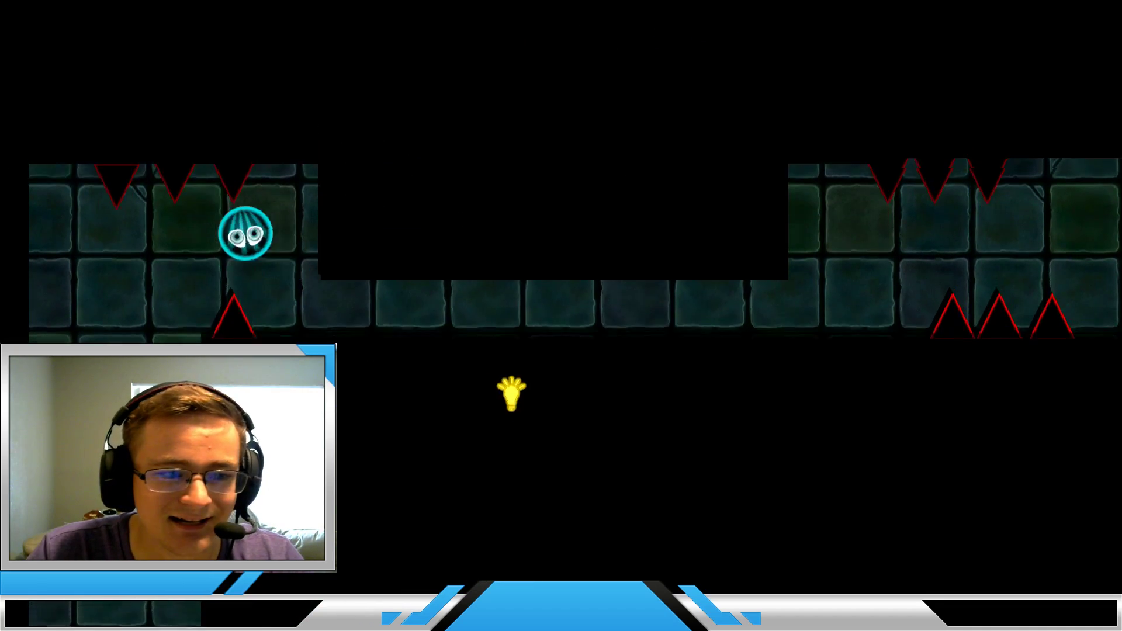
key(Up)
key(Left)
key(Up)
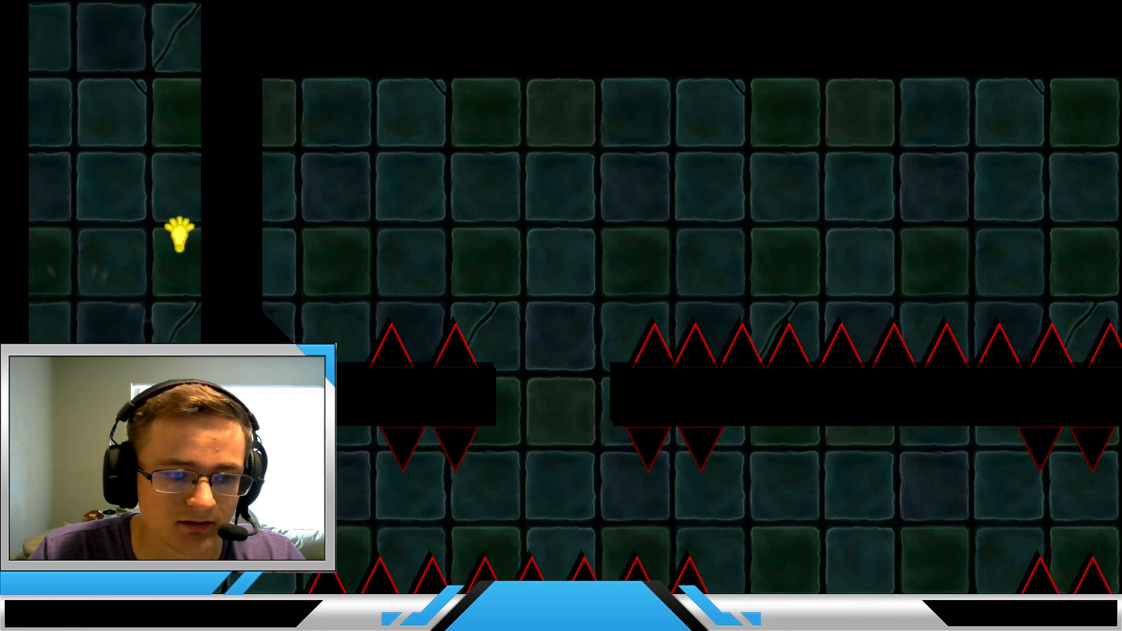
key(Right)
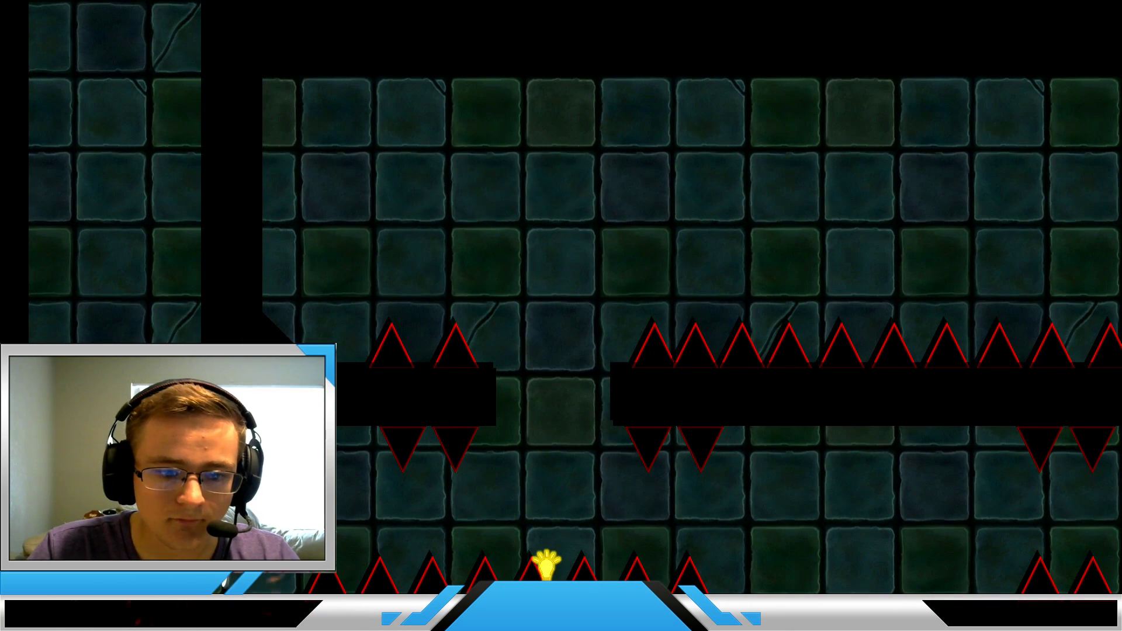
Reach the checkpoint platform, dismiss its message, and move along the room's bottom.
key(Down)
key(Right)
click(500, 259)
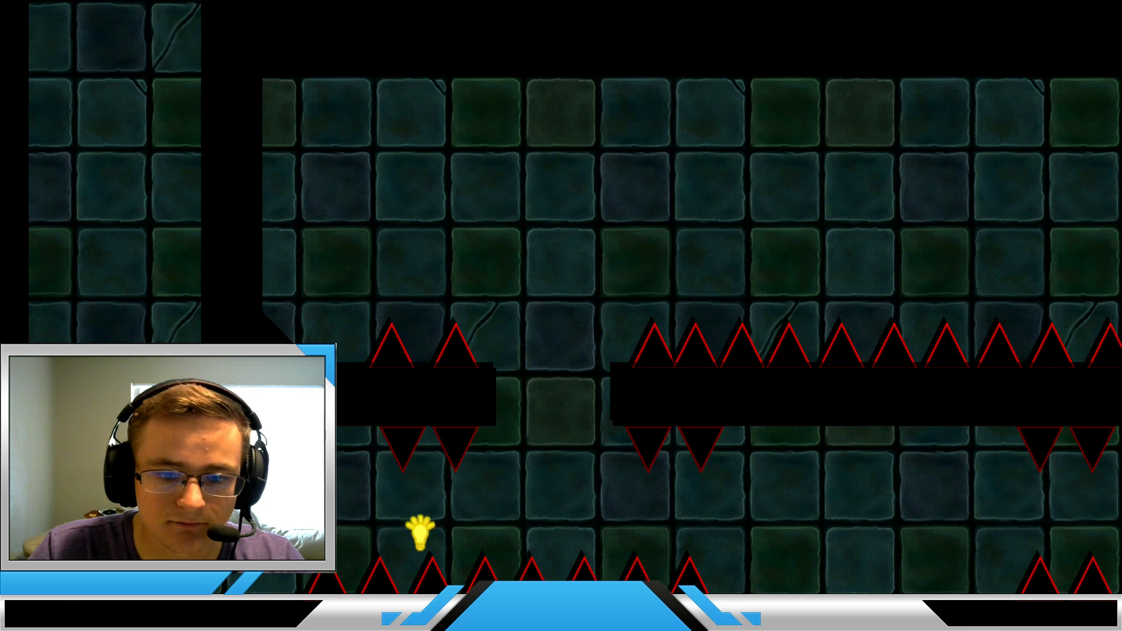
key(Right)
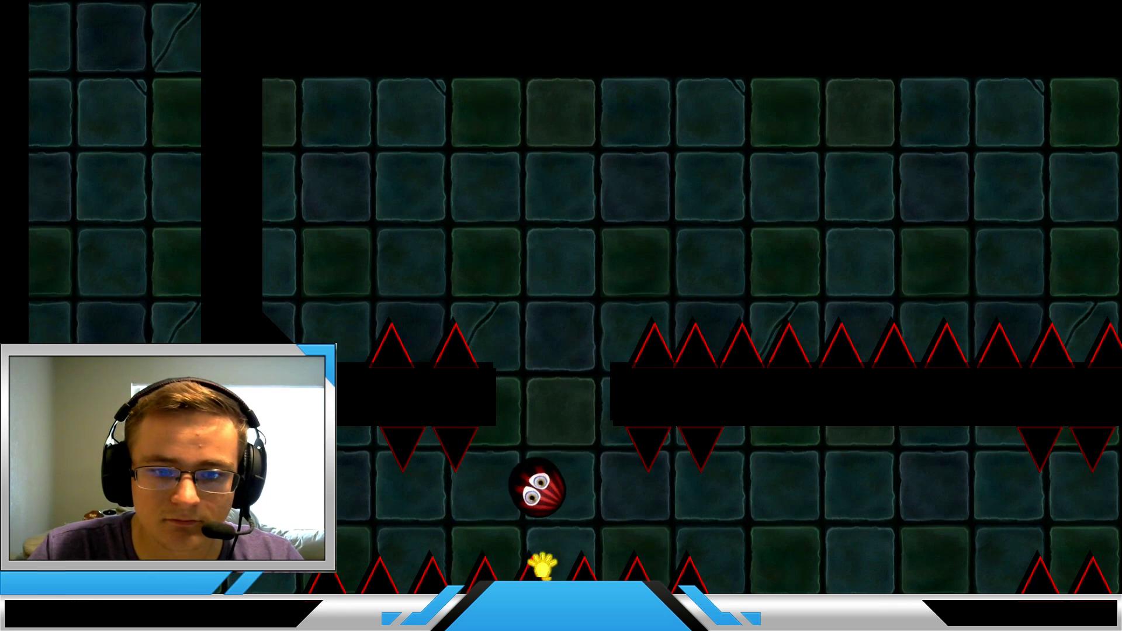
Steer along the spiked ledge into another invincibility power-up and drop past the spikes.
key(Up)
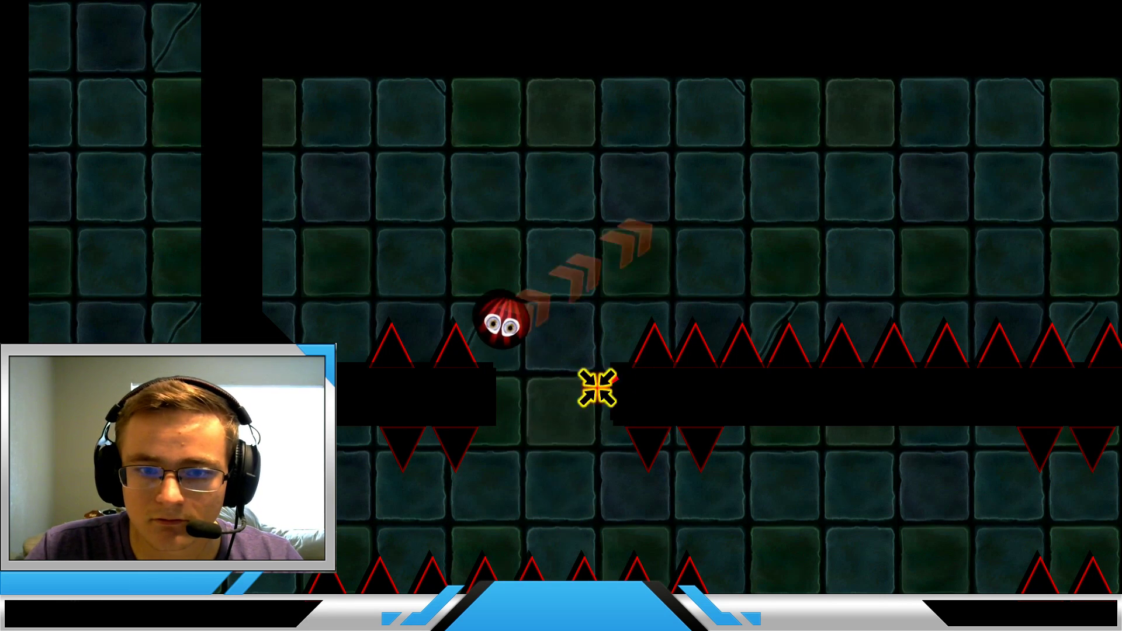
key(Right)
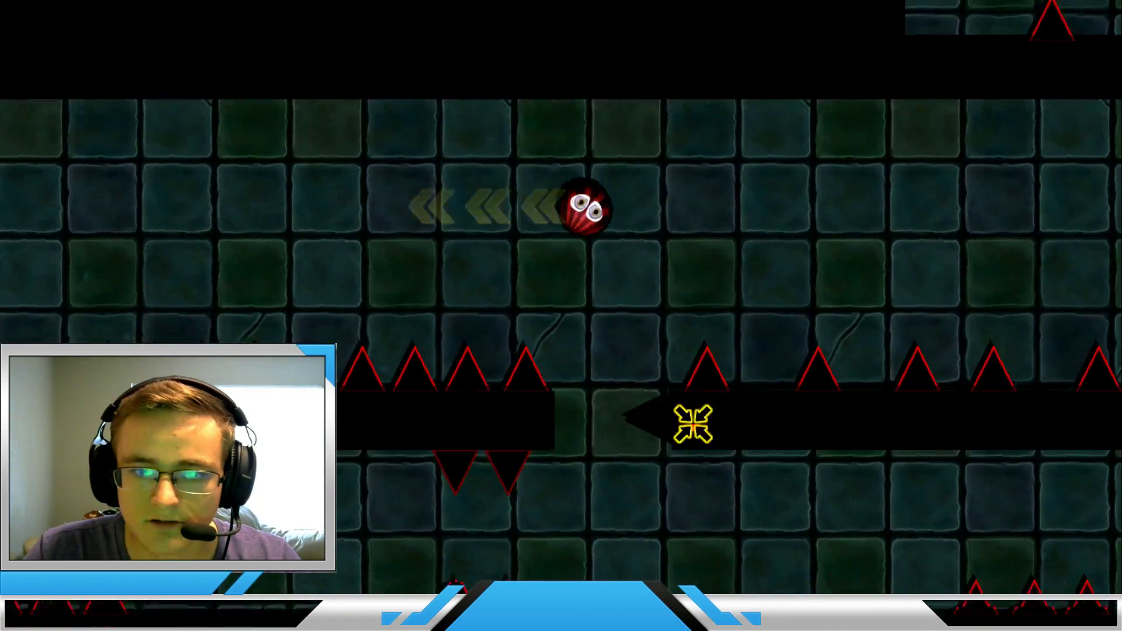
key(Right)
key(Up)
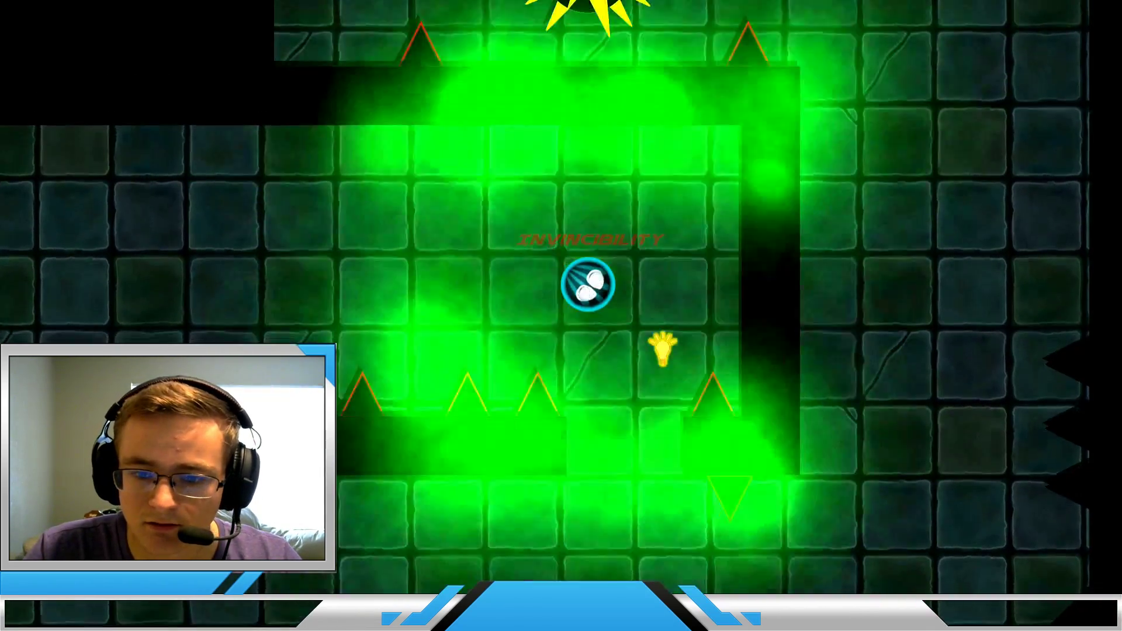
key(Right)
key(Down)
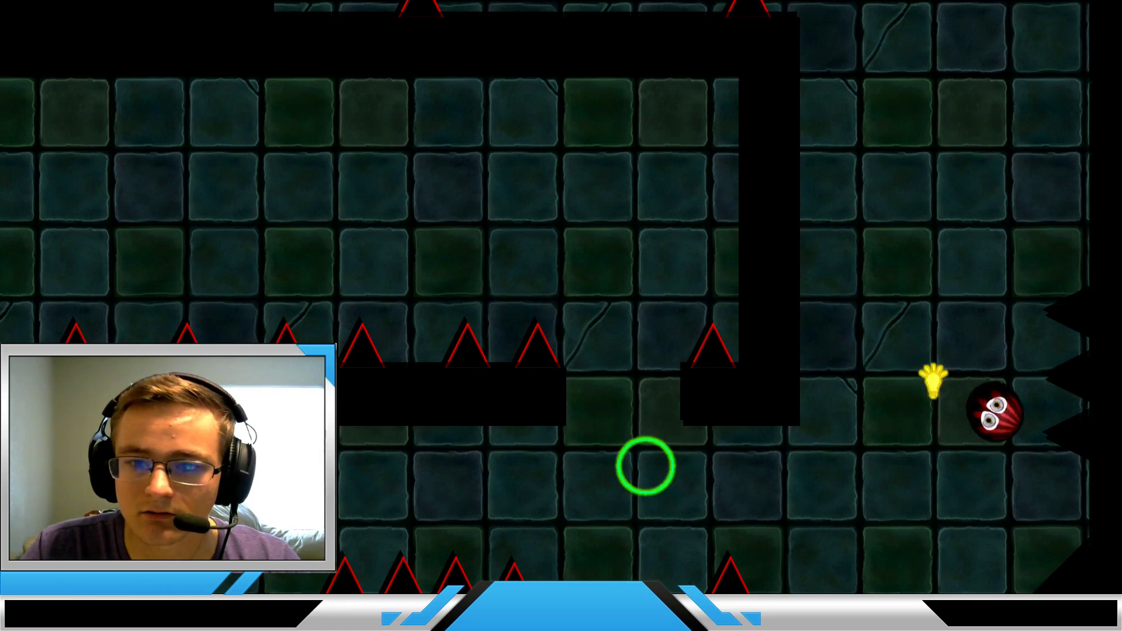
Steer past the spinning blades and spiked wheel and climb toward the green orb.
key(Up)
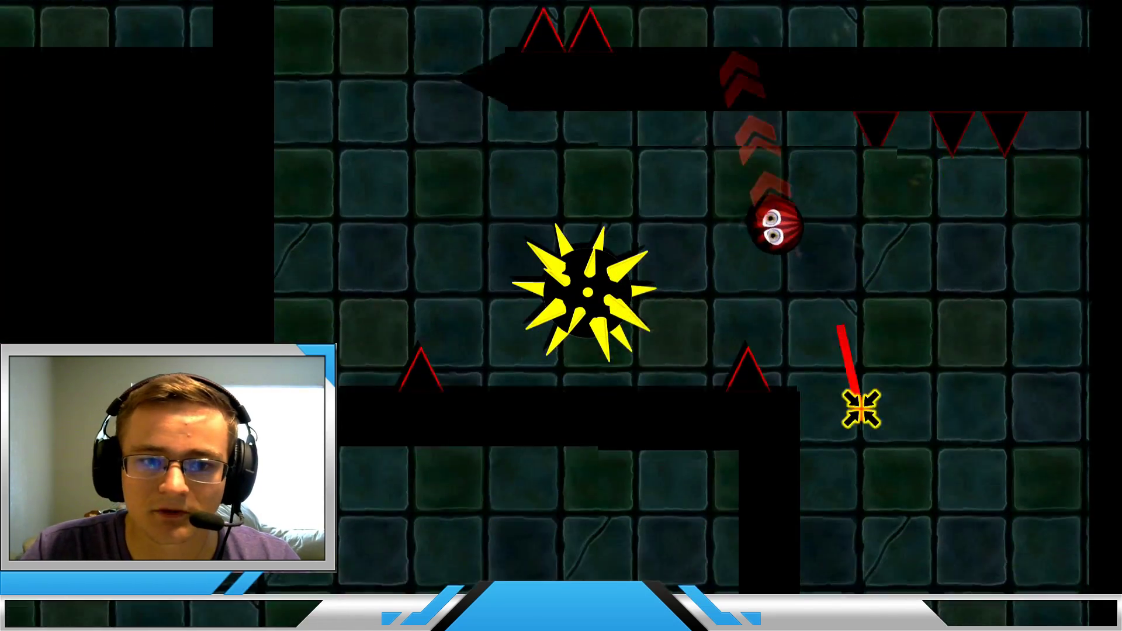
key(Left)
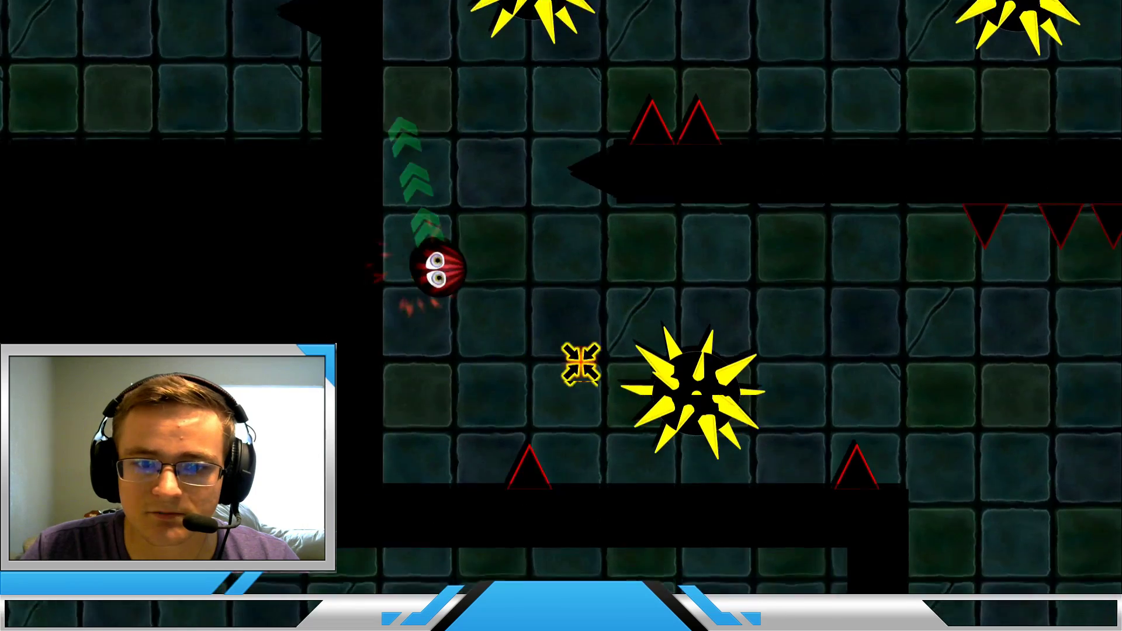
key(Up)
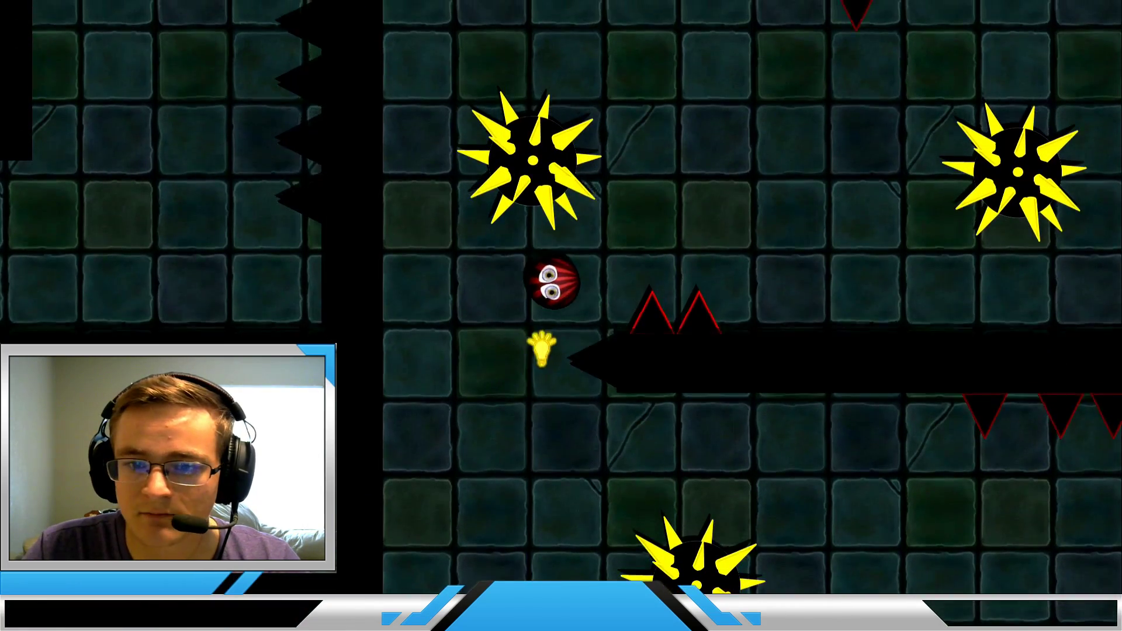
key(Right)
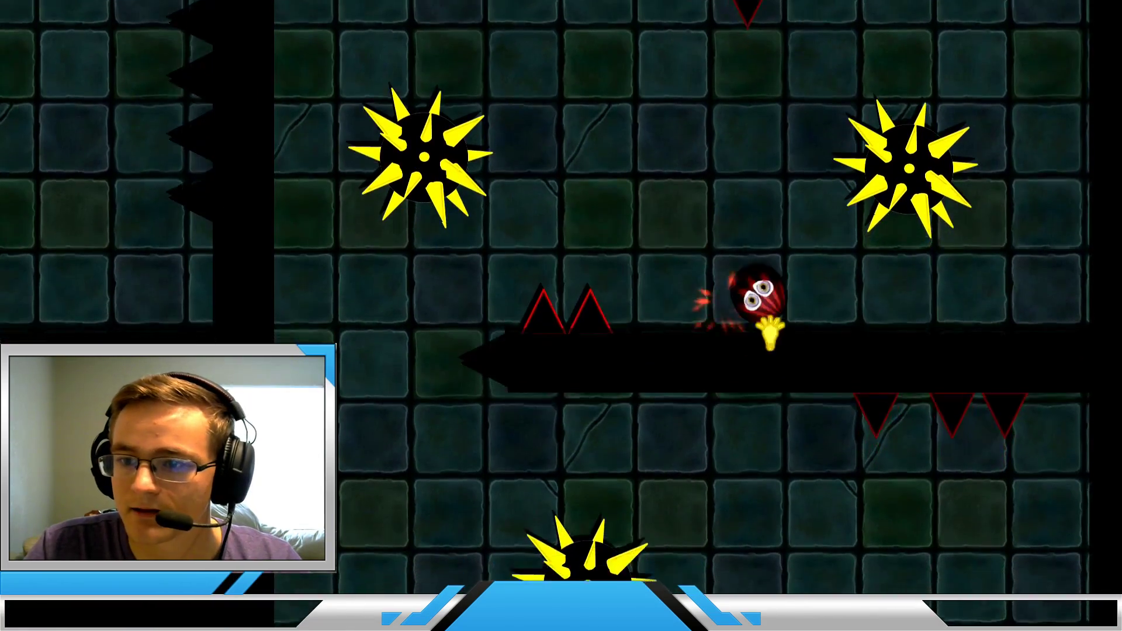
key(Right)
key(Down)
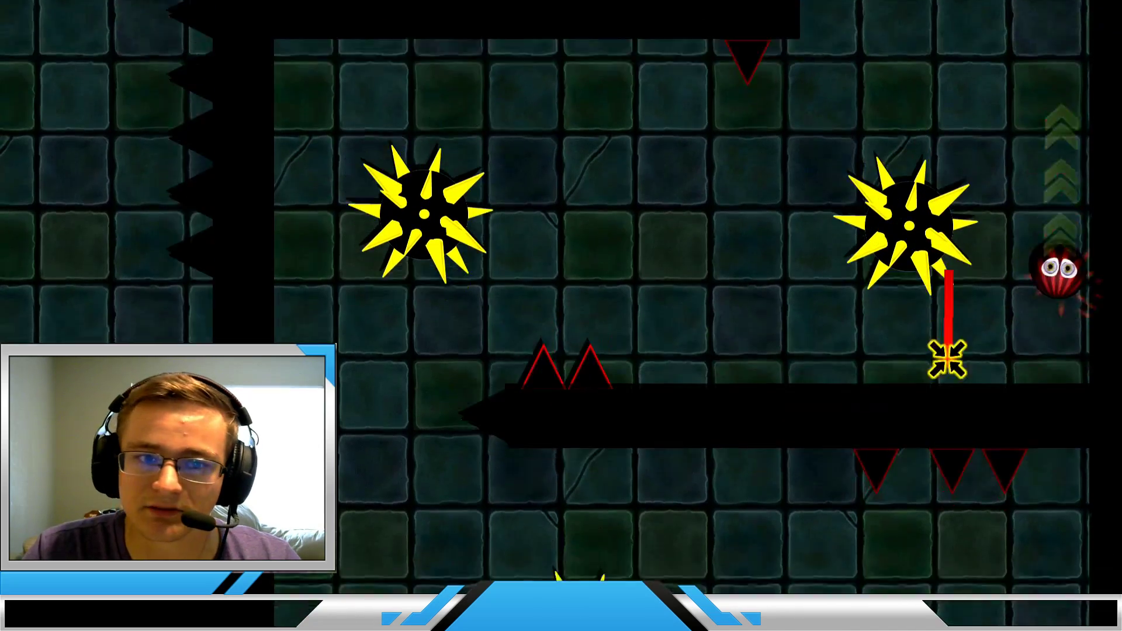
key(Up)
Reach the green orb, dismiss the popup, and dash down the diagonal and bottom corridors to the exit.
key(Right)
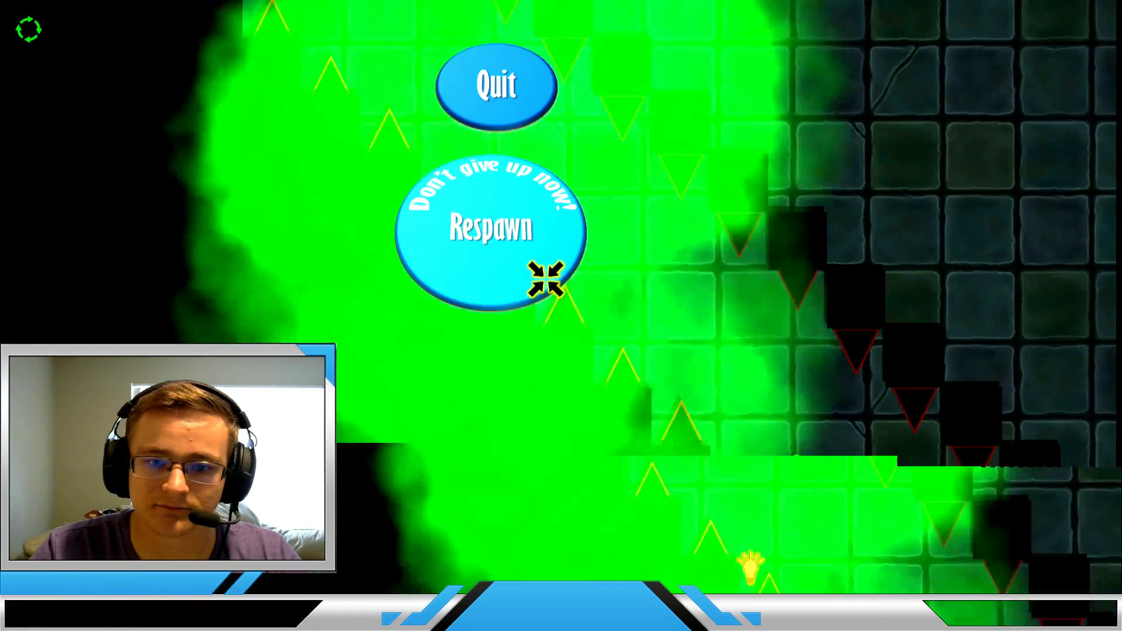
click(548, 280)
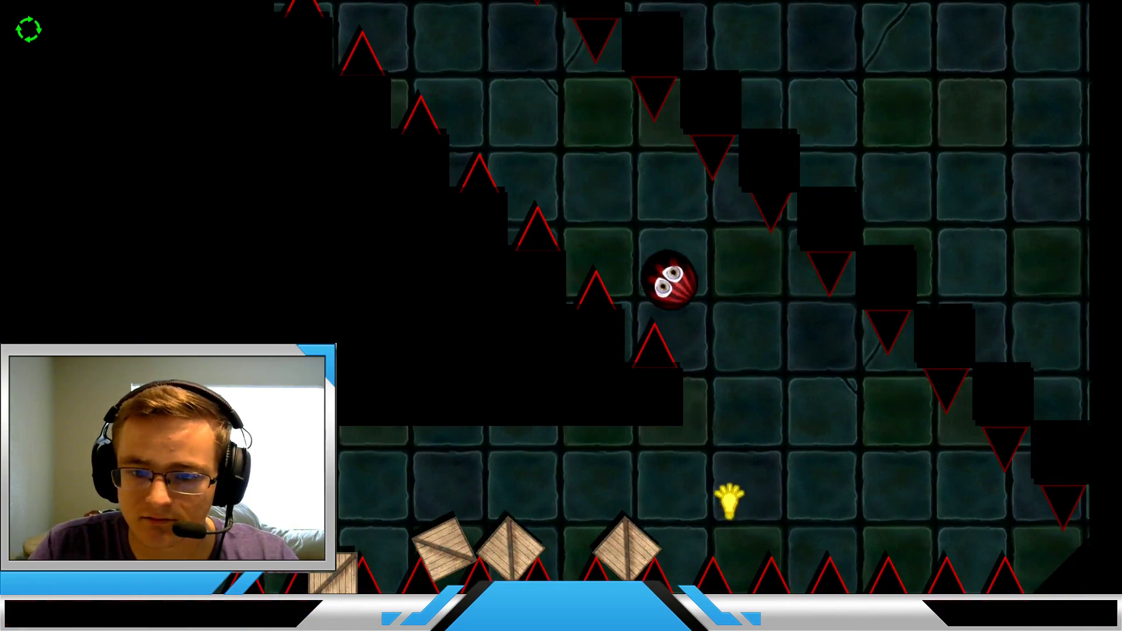
click(781, 521)
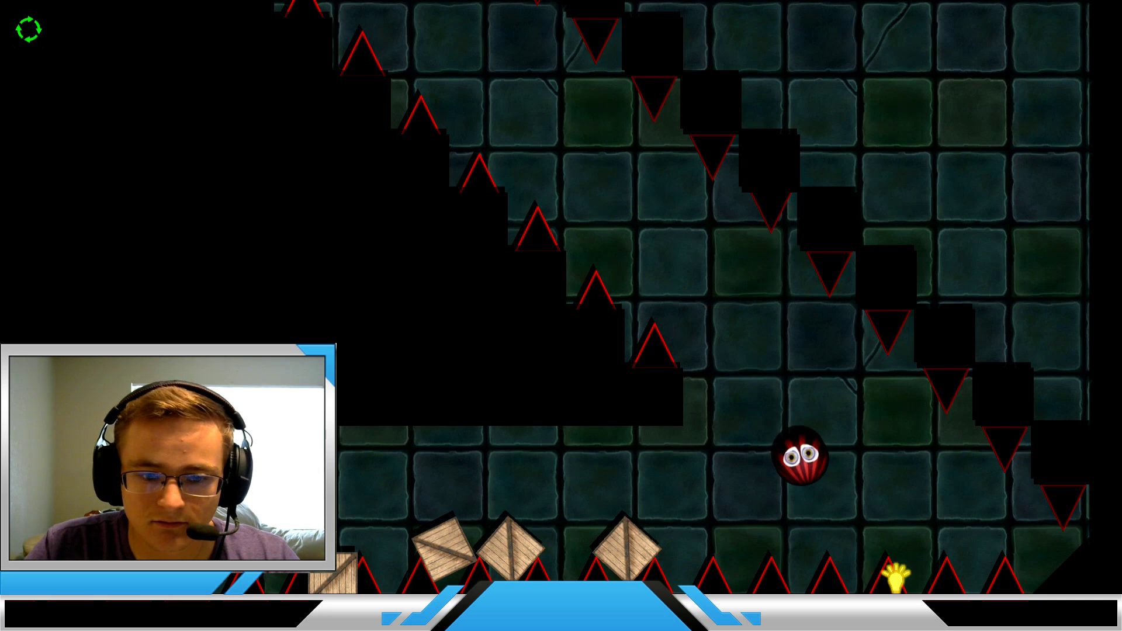
click(787, 530)
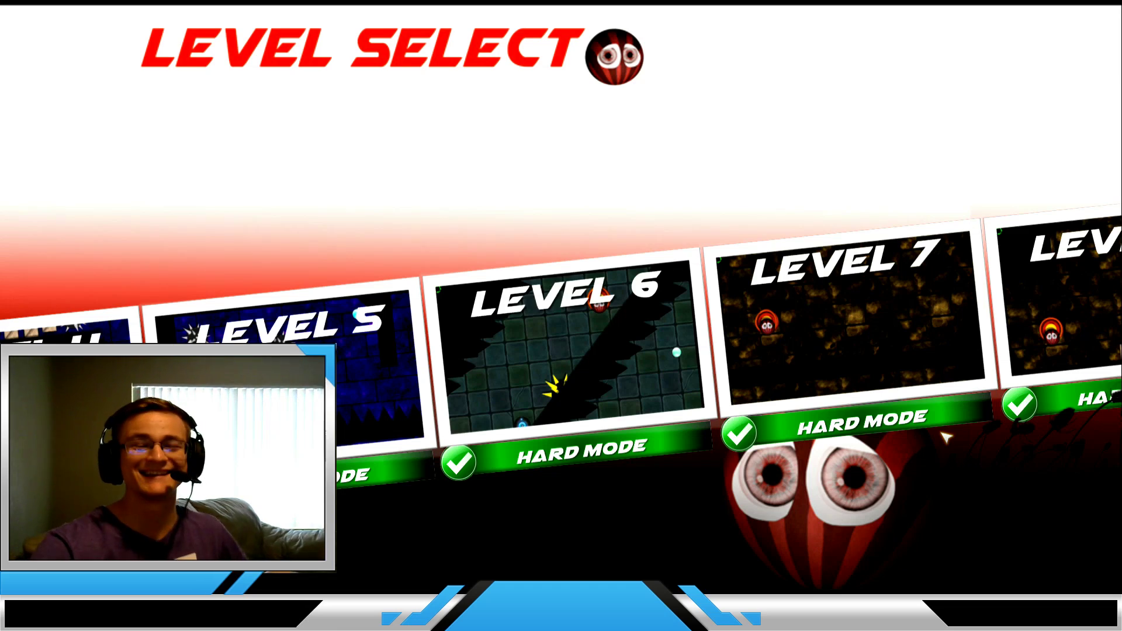
scroll(947, 436, down, 5)
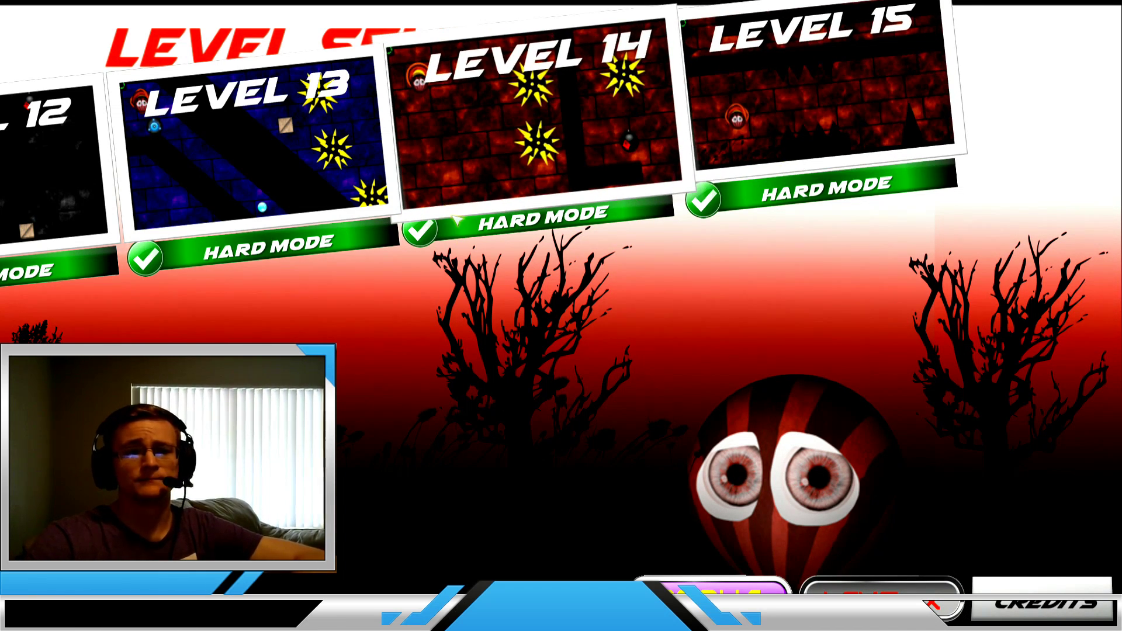
scroll(458, 225, up, 3)
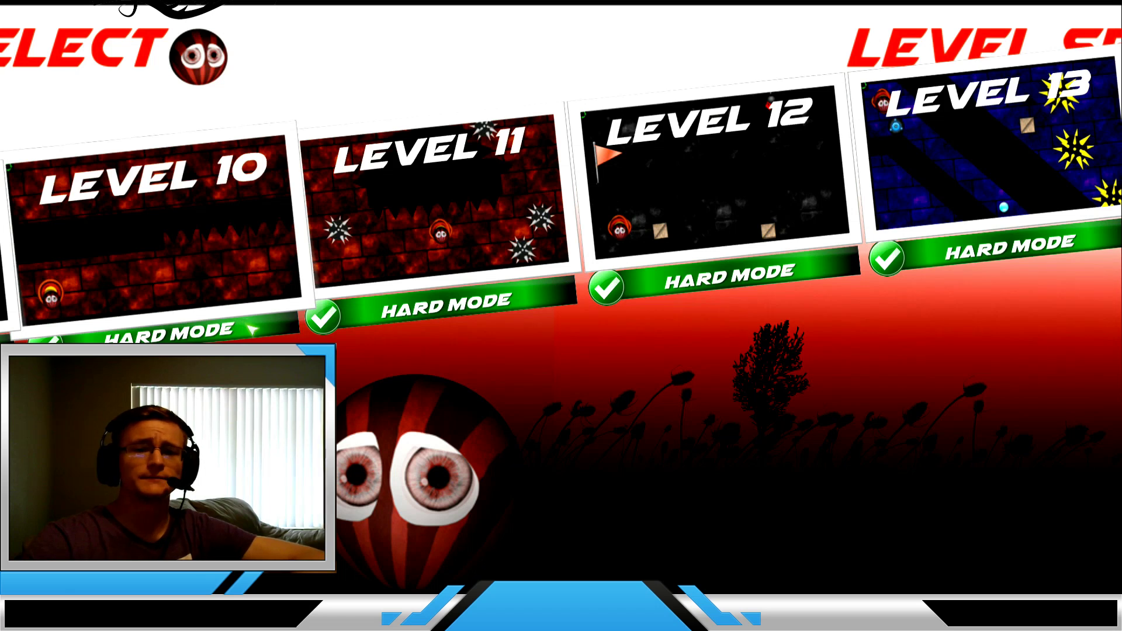
scroll(561, 220, down, 3)
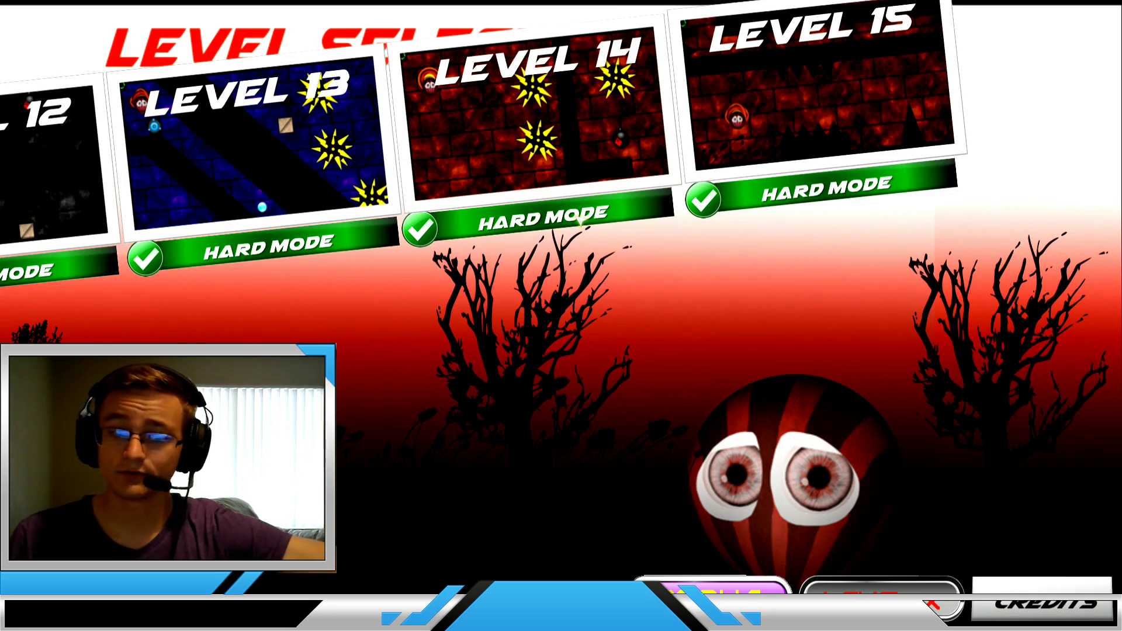
scroll(579, 221, up, 1)
scroll(579, 221, up, 3)
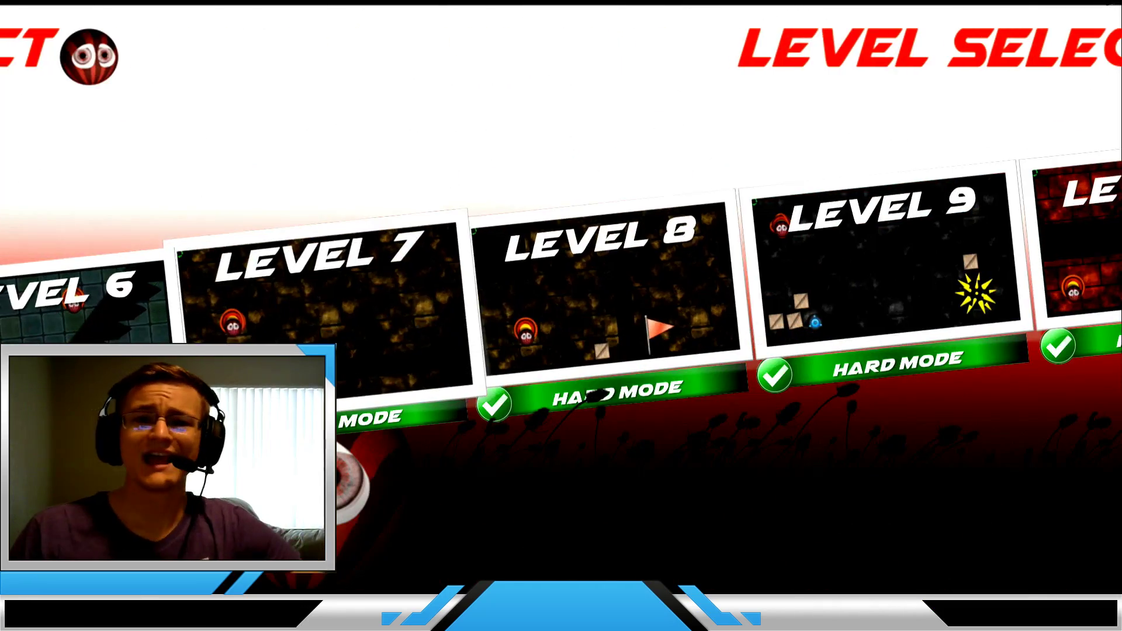
scroll(579, 221, down, 3)
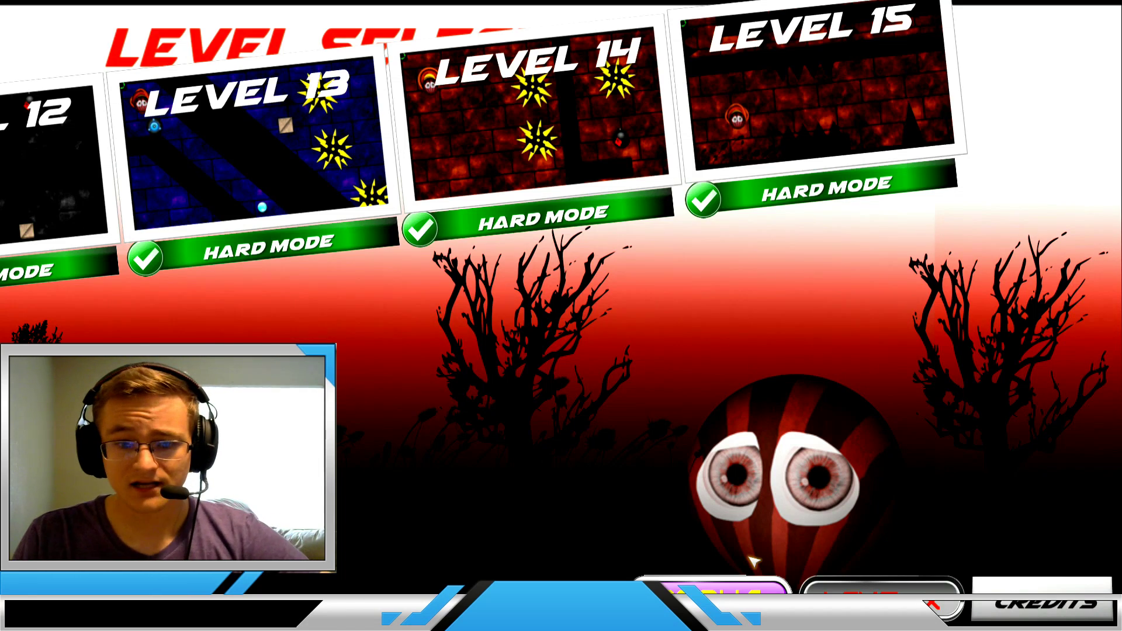
Open The Orb Chambers achievements in the Steam overlay and highlight the WHATS THIS FOR? entry.
key(shift+Tab)
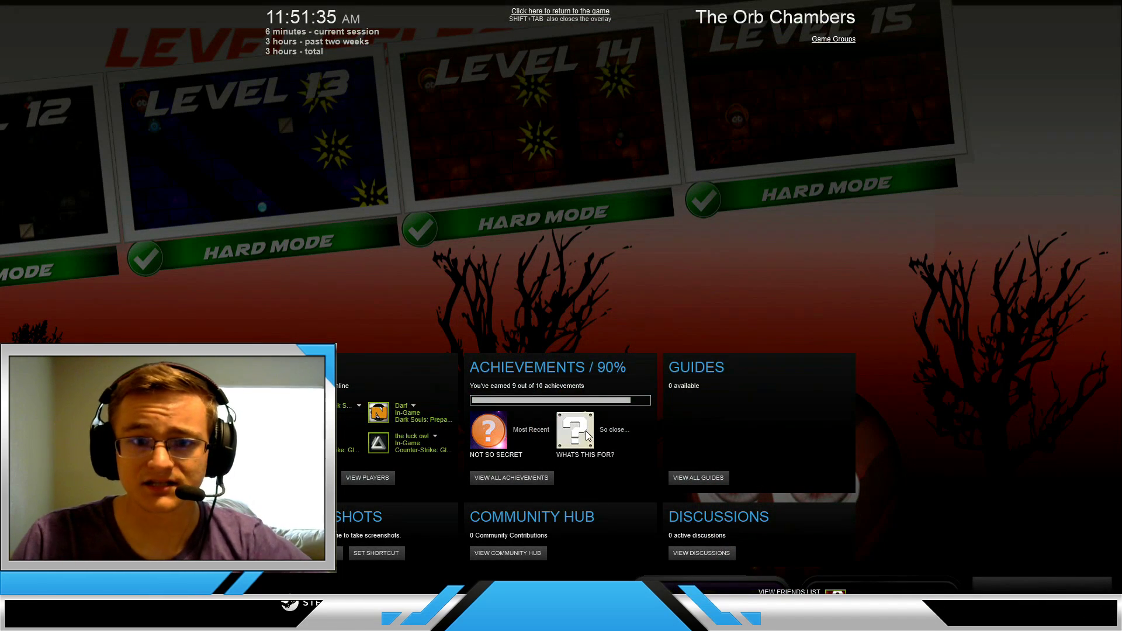
click(511, 478)
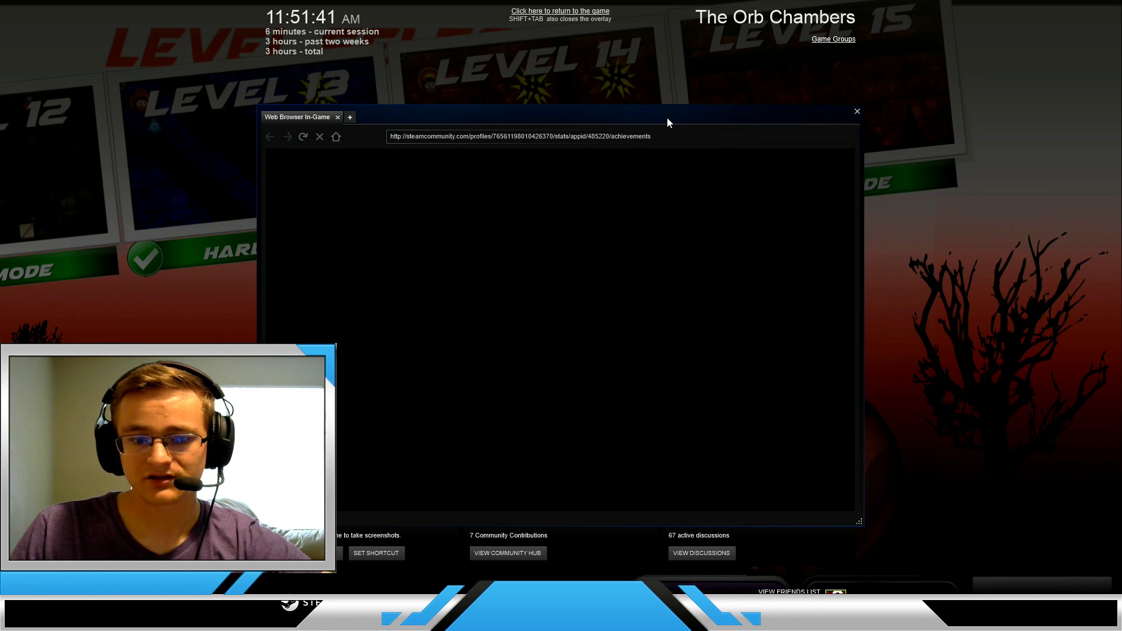
key(Escape)
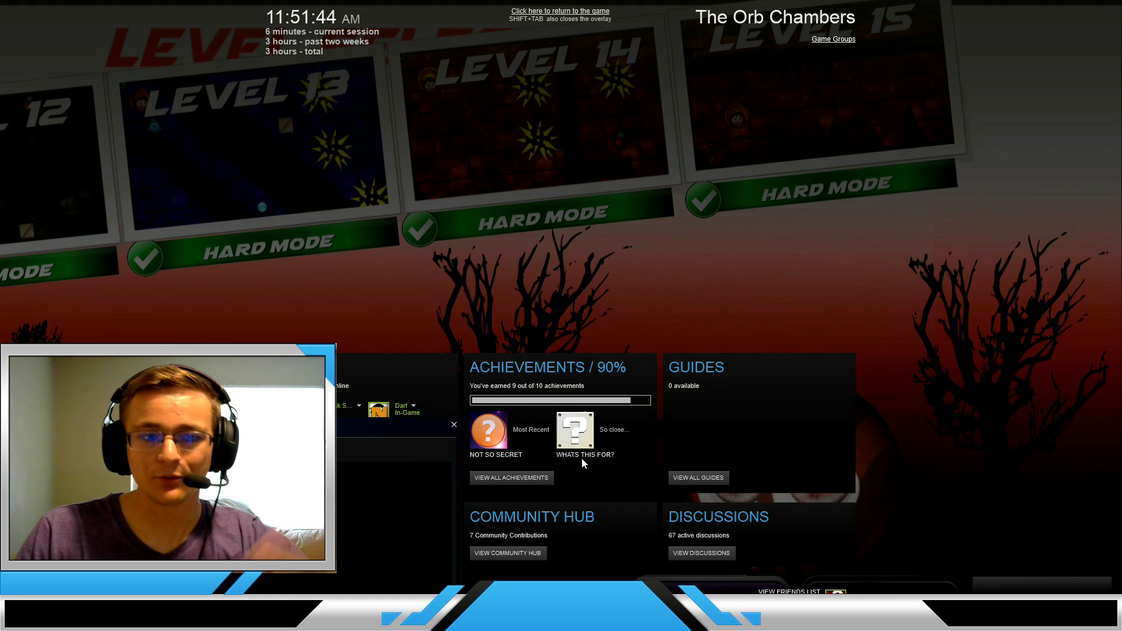
click(526, 477)
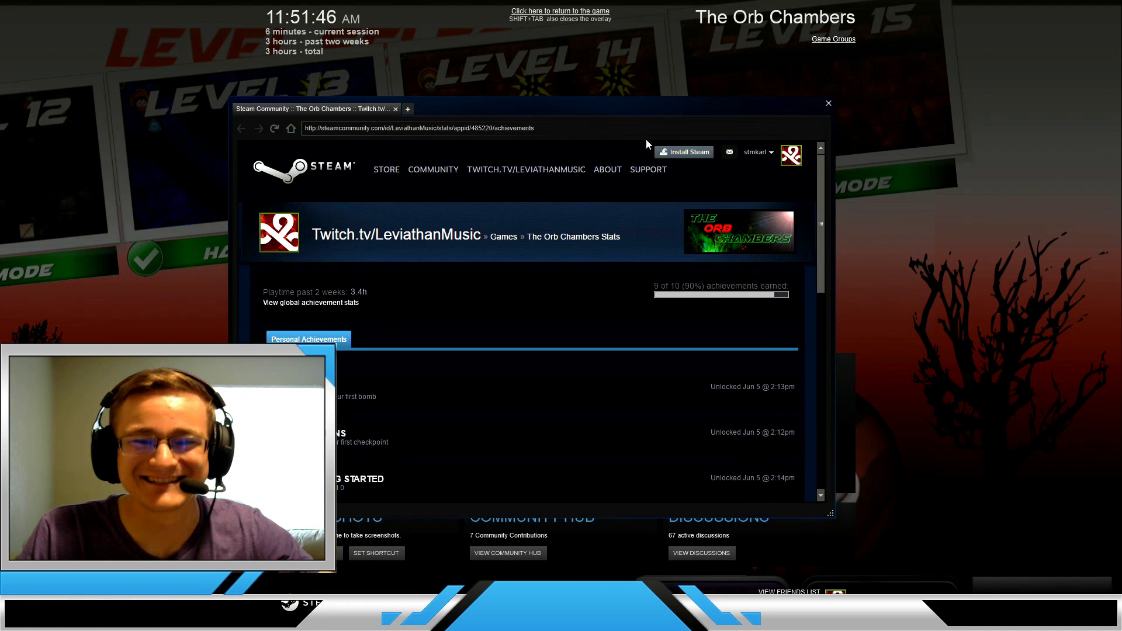
drag(820, 230, 822, 443)
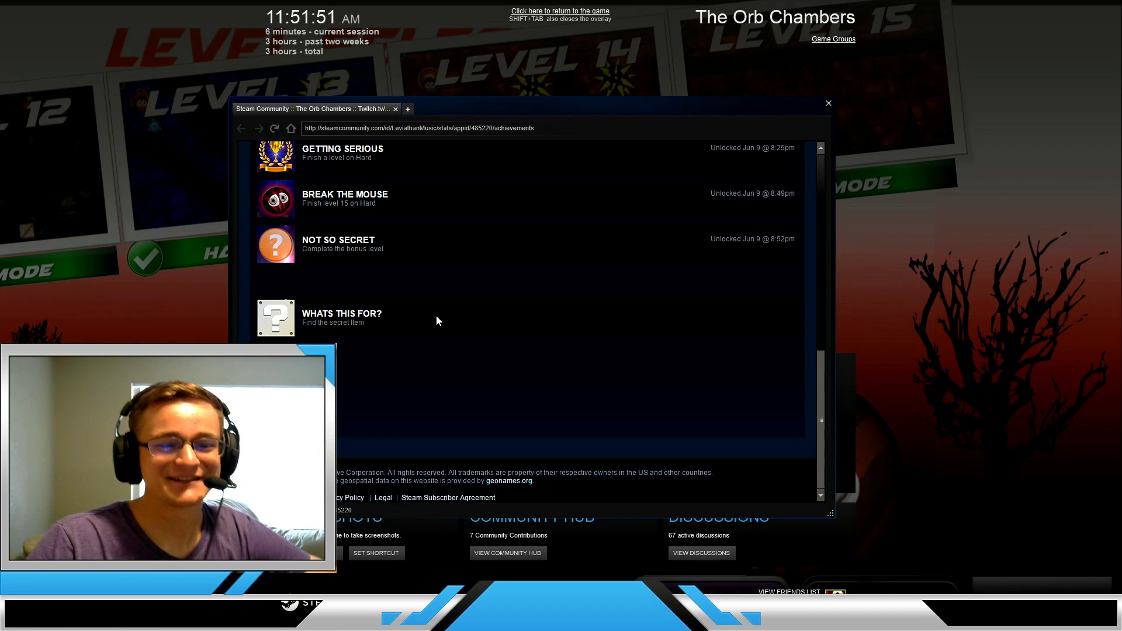
drag(325, 315, 396, 326)
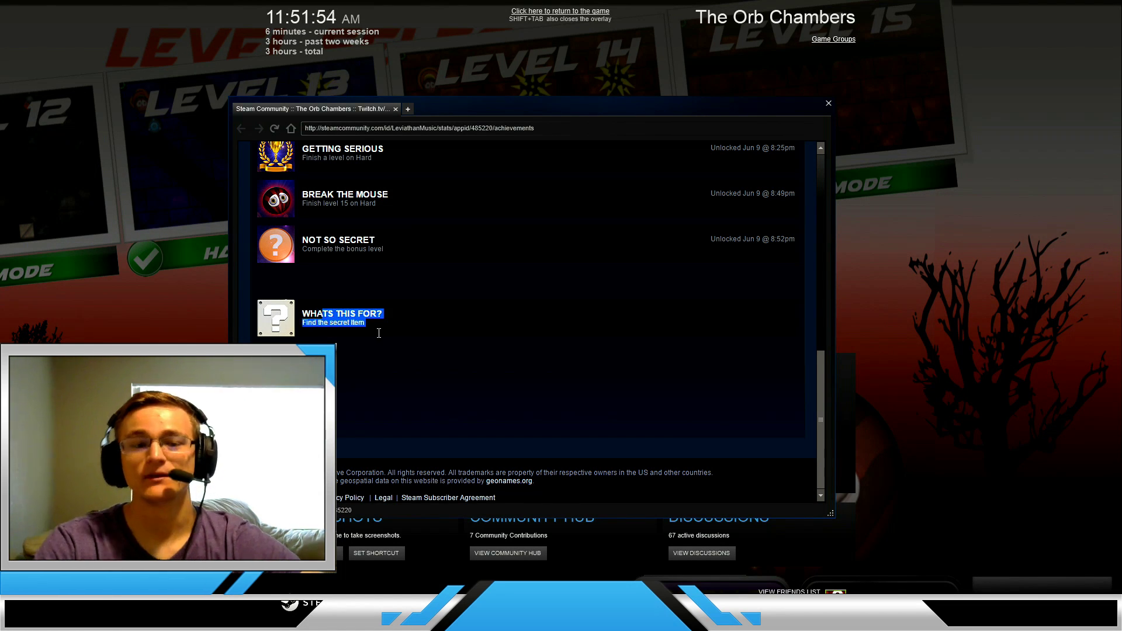
click(440, 307)
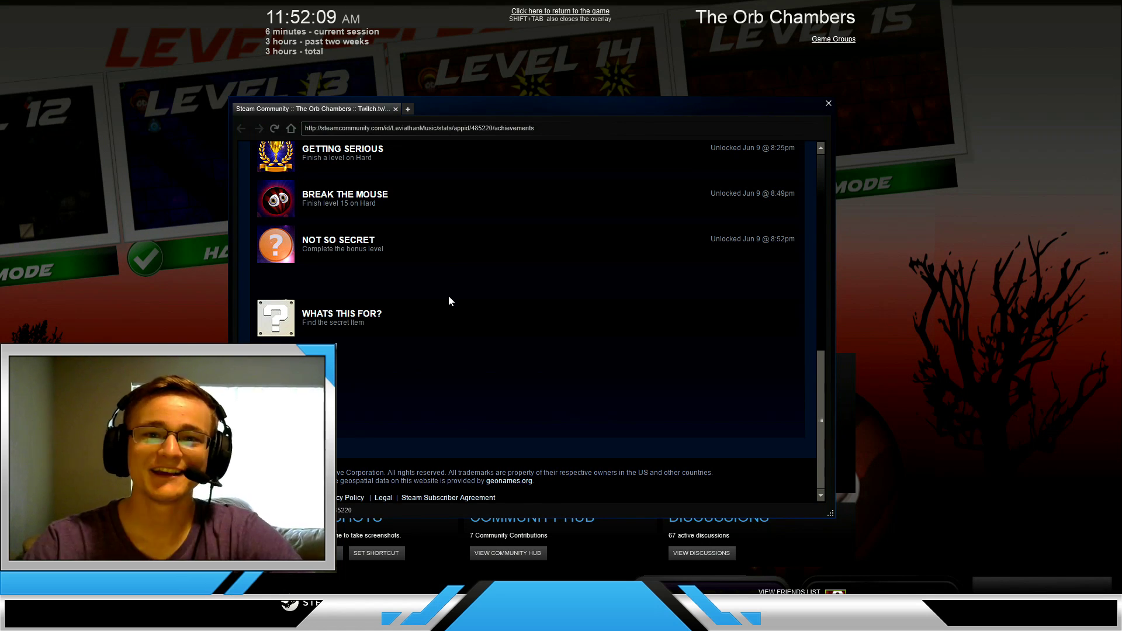
Leave the game for the desktop and bring the still-recording OBS window forward.
key(alt+Tab)
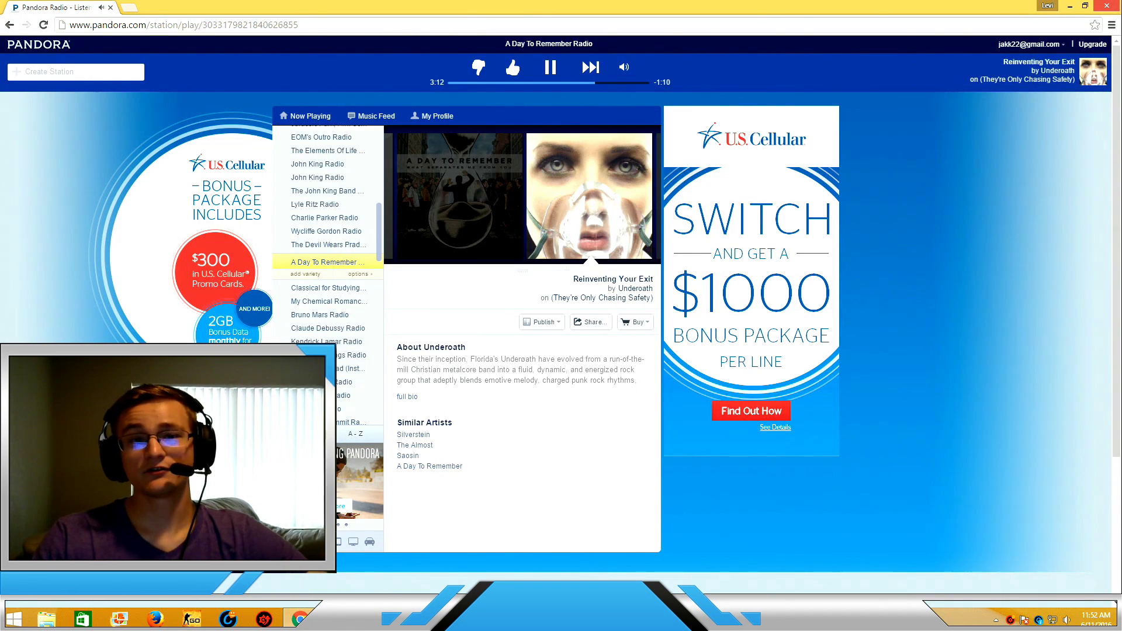
key(alt+Tab)
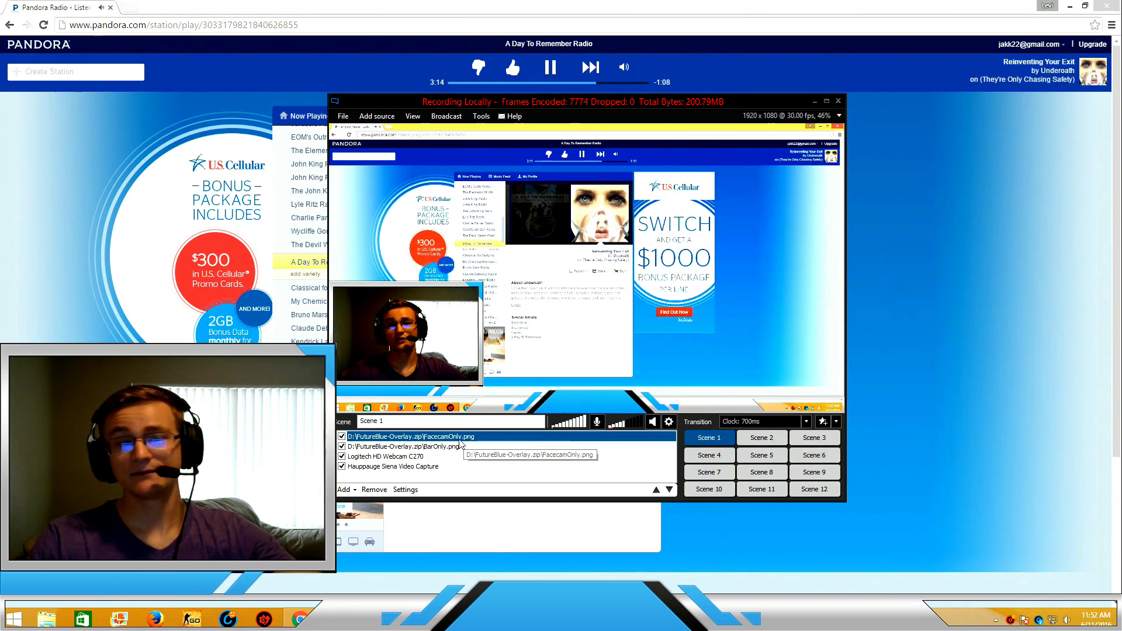